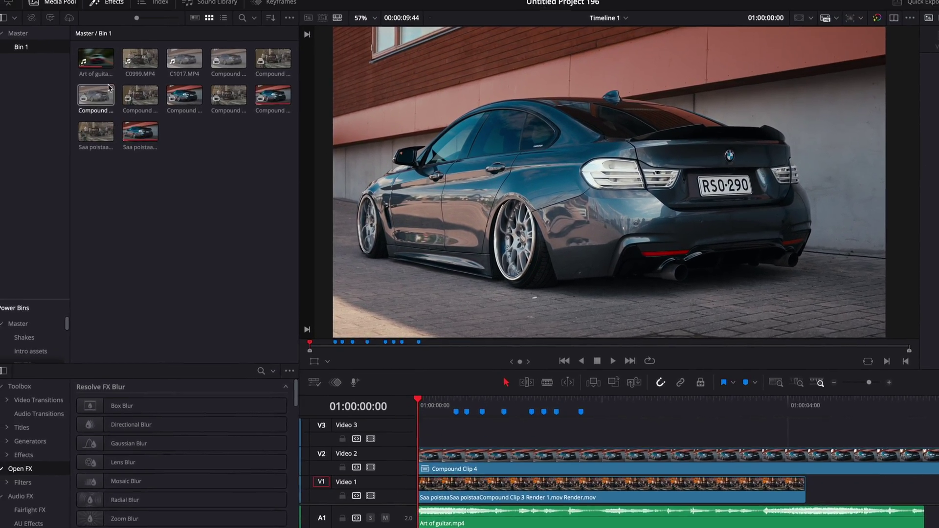
Step: Place Art of guitar.mp4 on Video 3 at the timeline start, delete its duplicate audio, and play the reference
drag(100, 63, 423, 452)
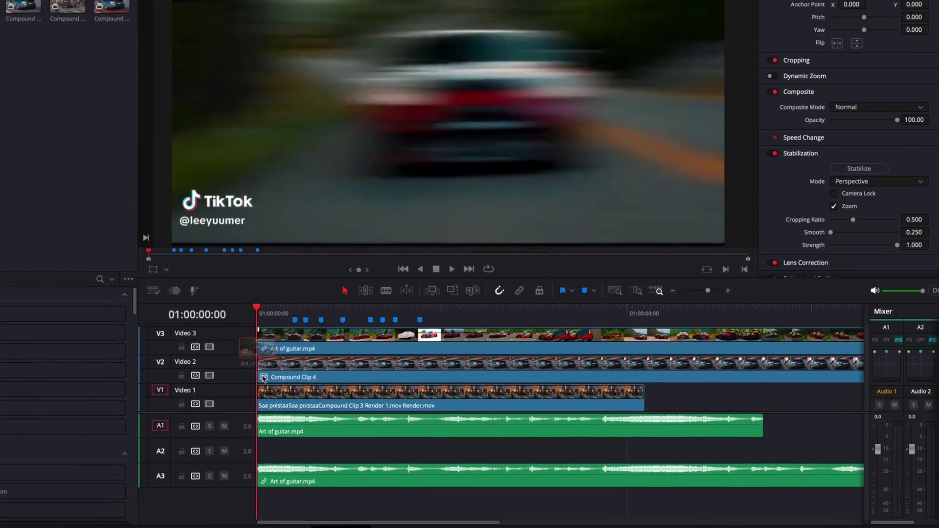
click(313, 481)
key(BackSpace)
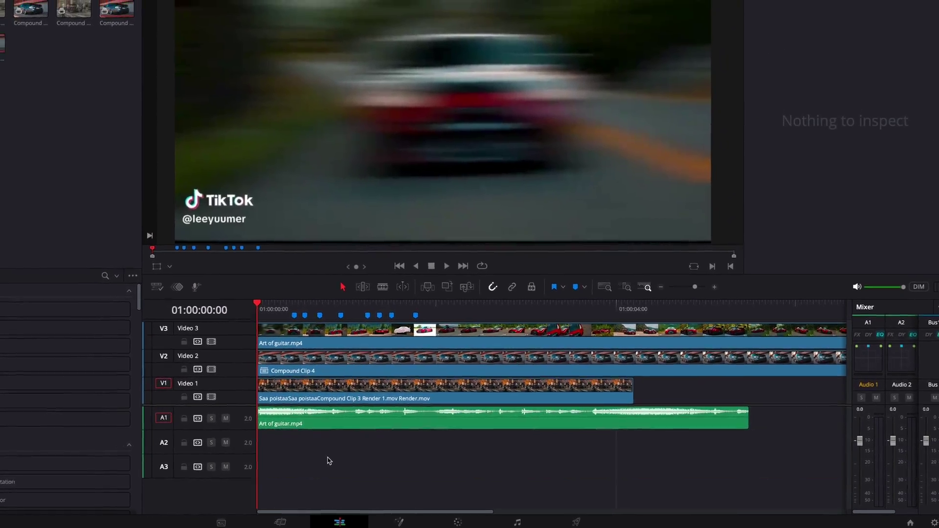
key(space)
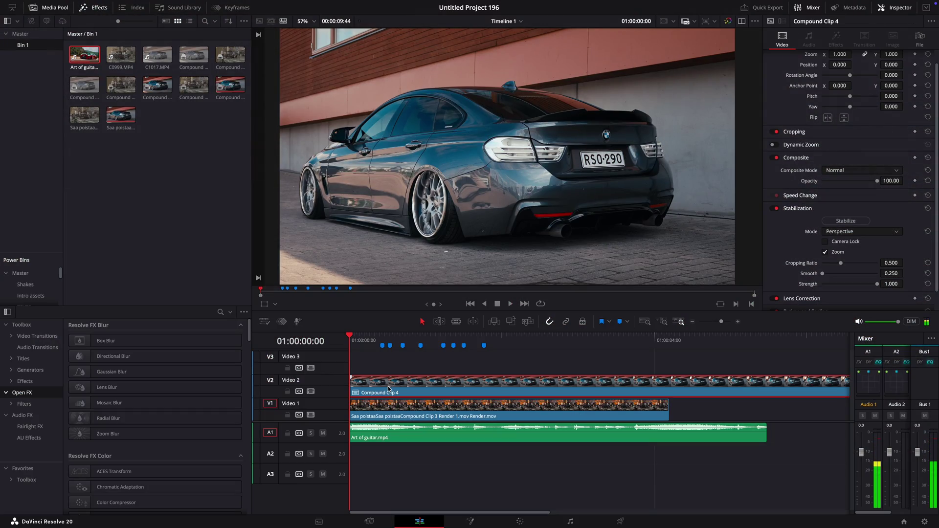
Step: Move Compound Clip 4 aside and disable it, and trim the Video 1 clip to end at Marker 5
drag(415, 389, 567, 389)
key(space)
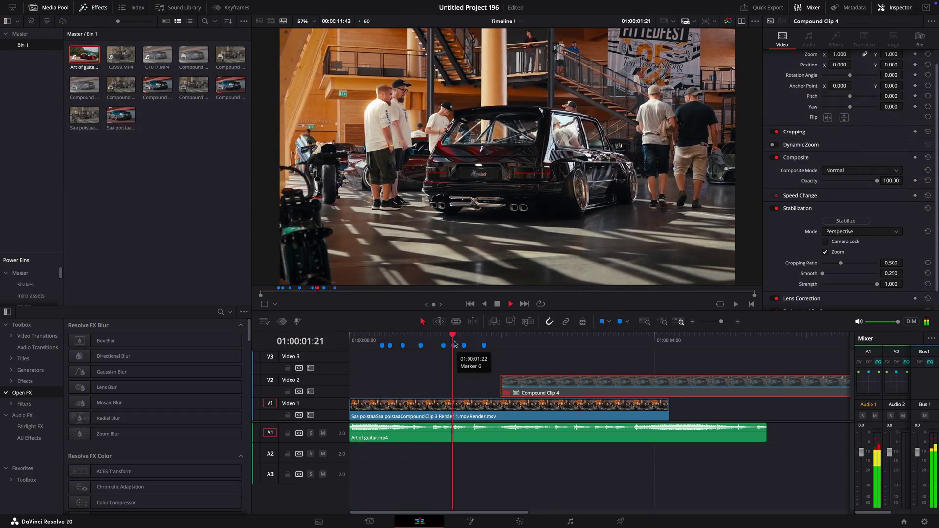
drag(454, 342, 443, 338)
click(475, 415)
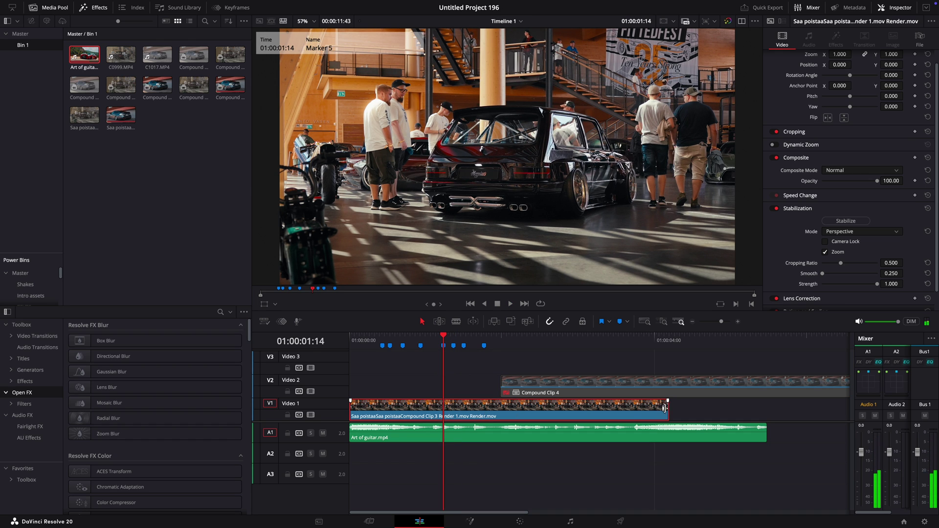
drag(664, 408, 437, 413)
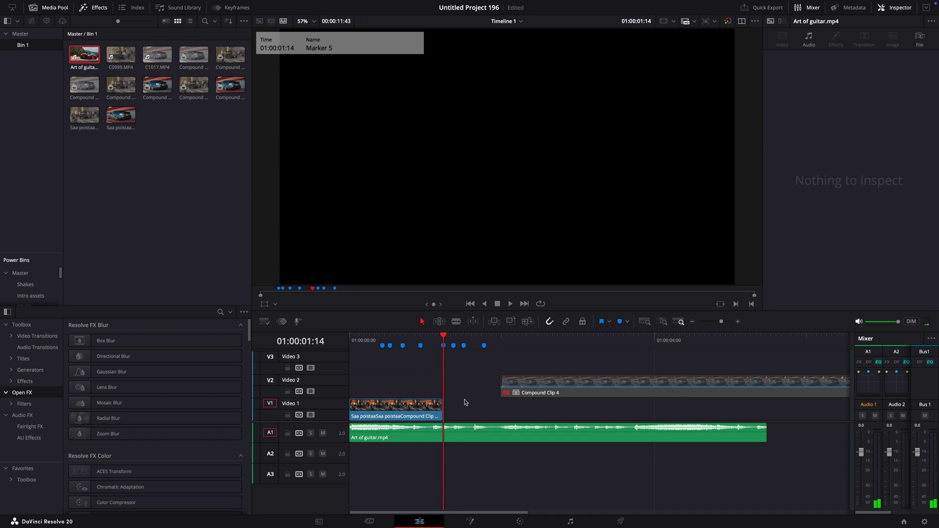
Step: Re-enable Compound Clip 4 and move it on Video 2 so that it starts at Marker 4
drag(538, 391, 420, 394)
key(d)
click(384, 341)
drag(330, 421, 329, 469)
click(420, 346)
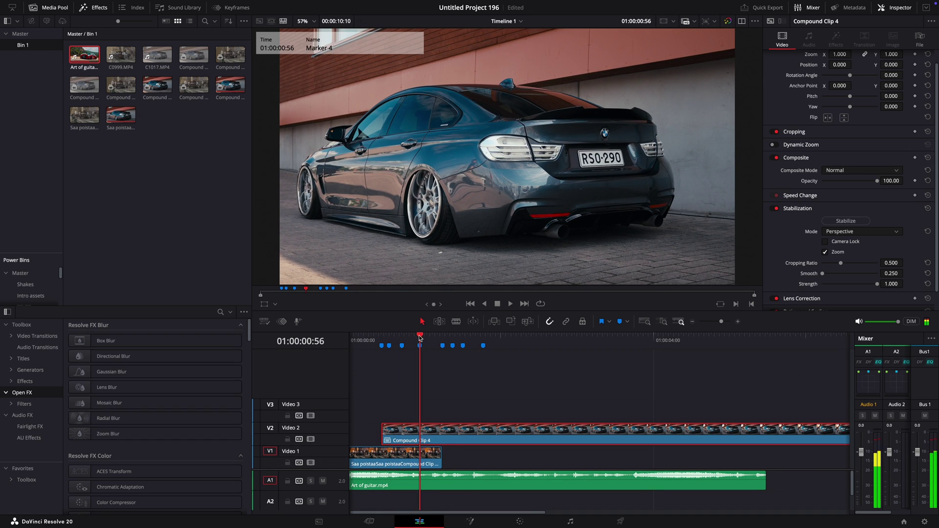
drag(431, 441, 464, 441)
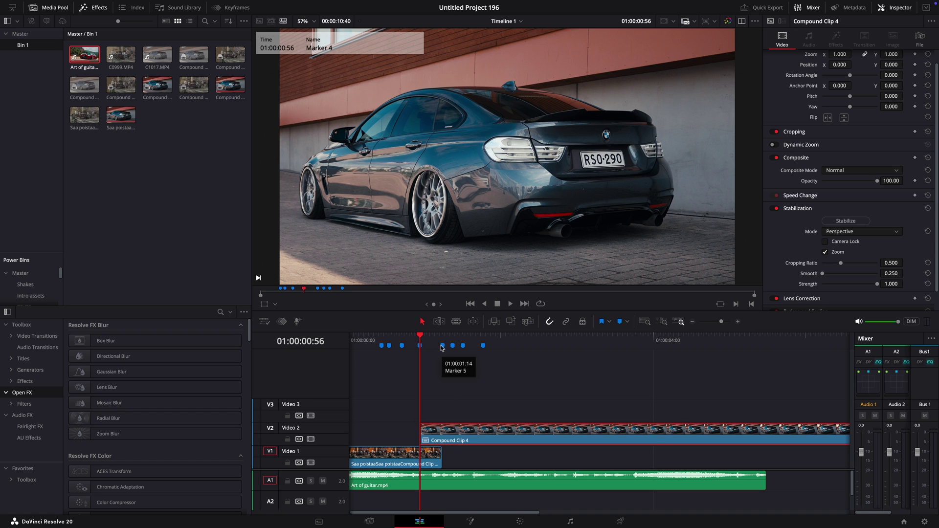
Step: Split Compound Clip 4 at Marker 8 and delete the part after the cut
drag(442, 340, 483, 337)
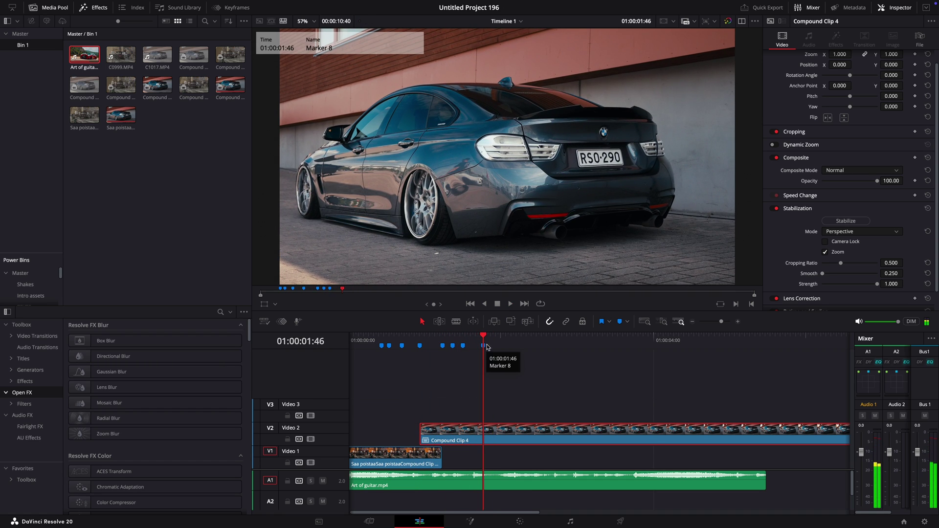
key(ctrl+b)
key(Delete)
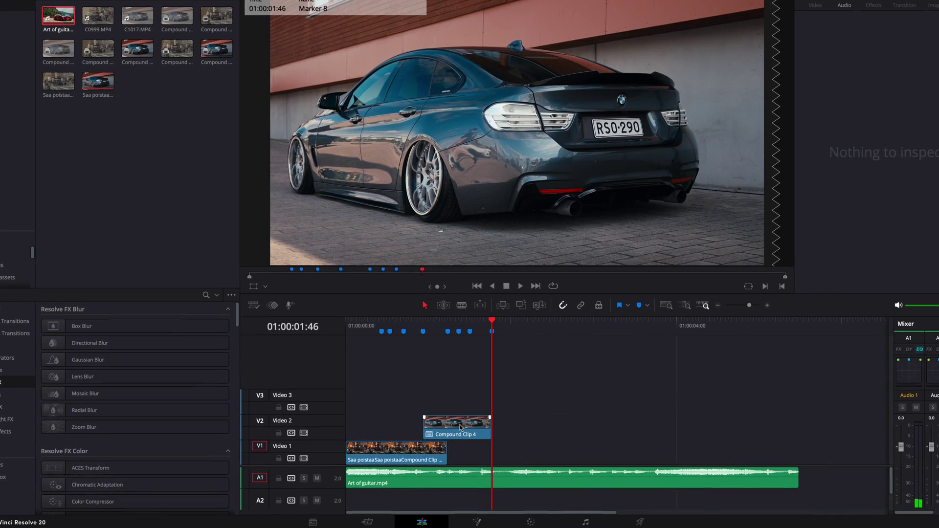
Step: Duplicate Compound Clip 4 onto Video 3 and turn the copy into a freeze frame from Marker 4
drag(460, 425, 460, 403)
right_click(460, 403)
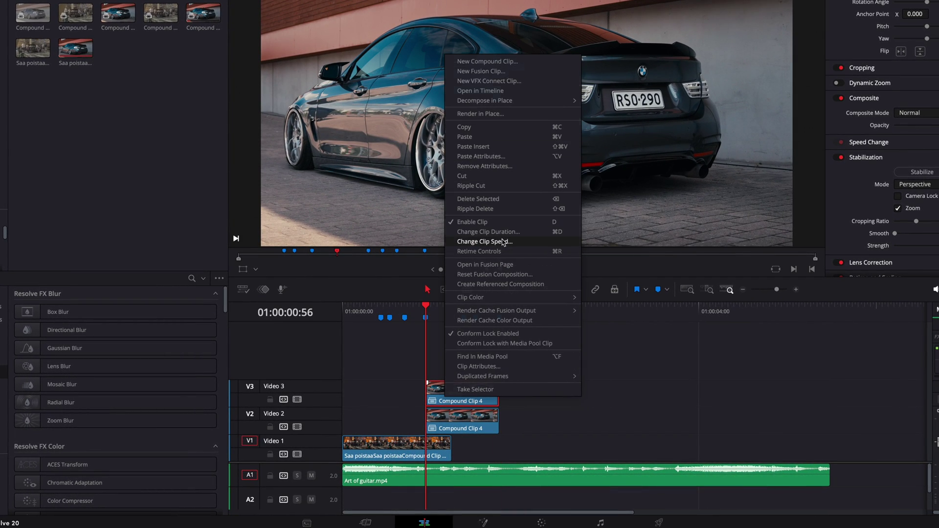
click(503, 242)
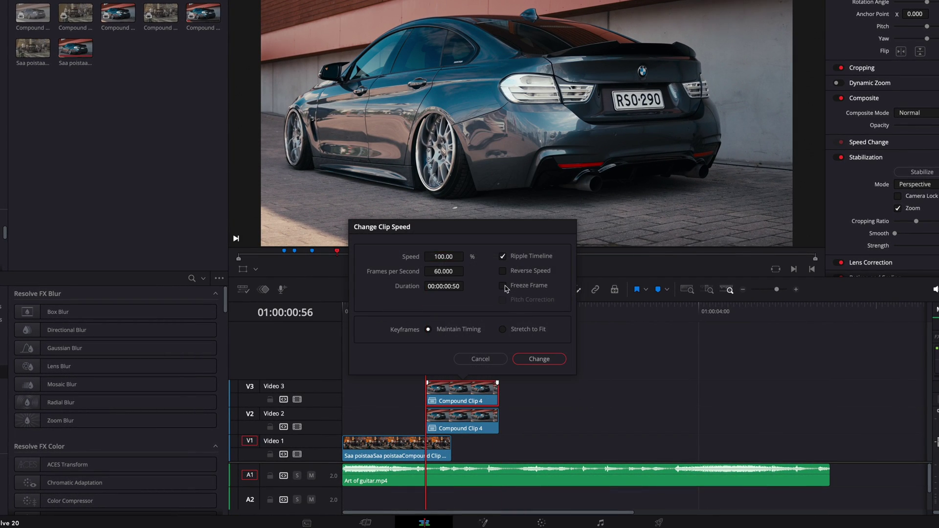
click(534, 362)
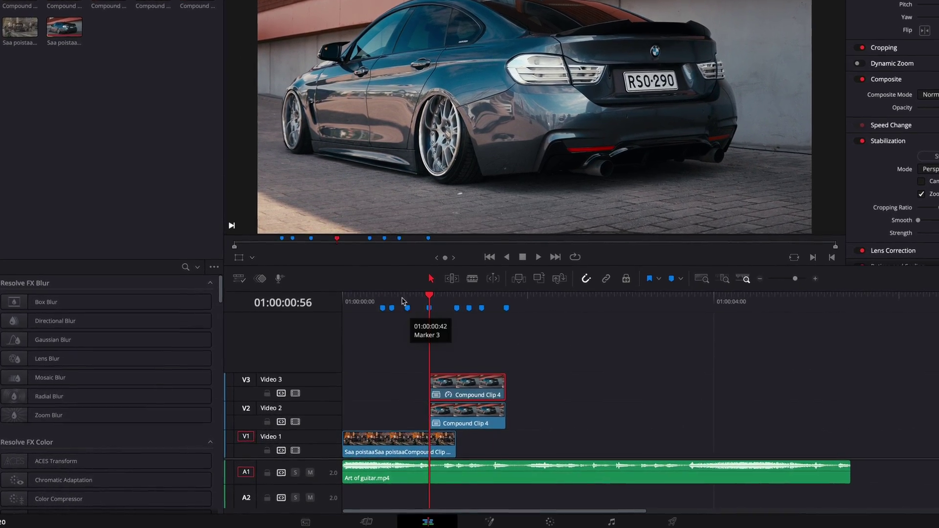
Step: Shorten the freeze frame to run from Marker 1 to Marker 4 and place it on Video 2 before Compound Clip 4
click(381, 309)
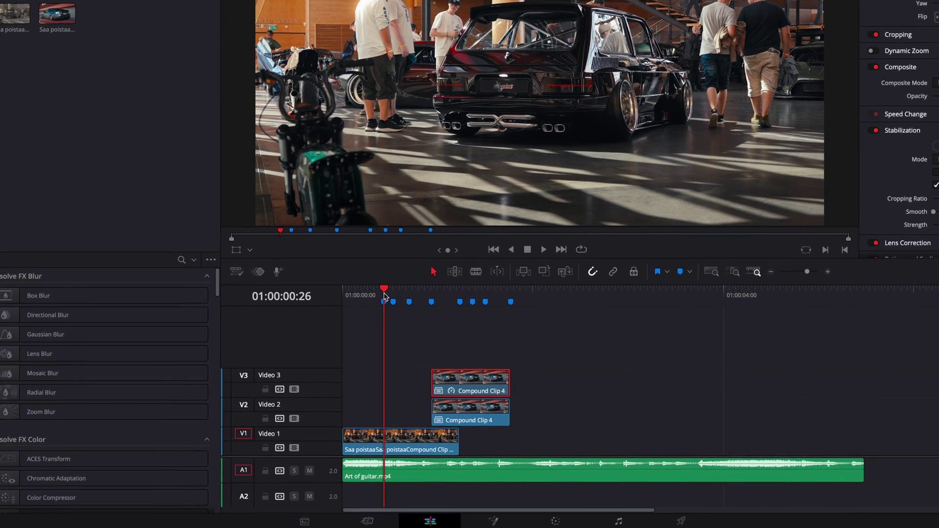
drag(462, 384, 416, 386)
click(431, 285)
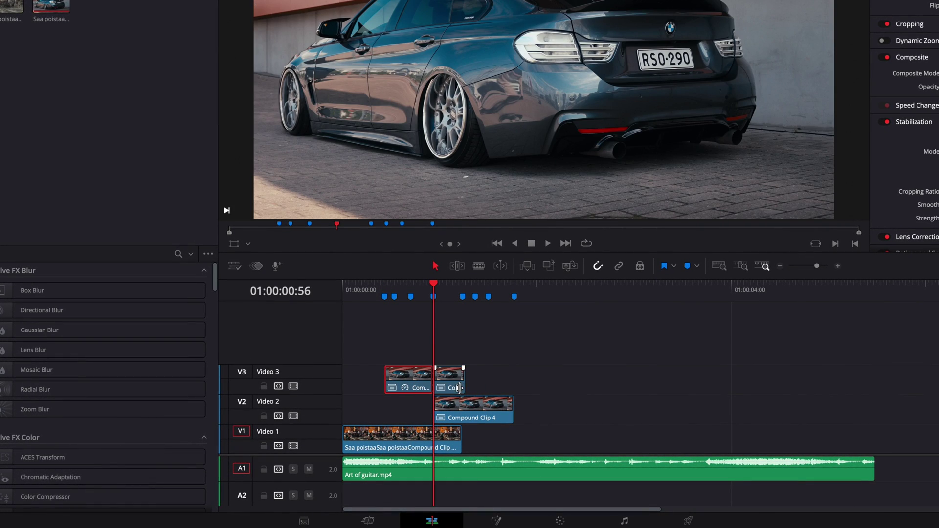
drag(425, 394, 402, 406)
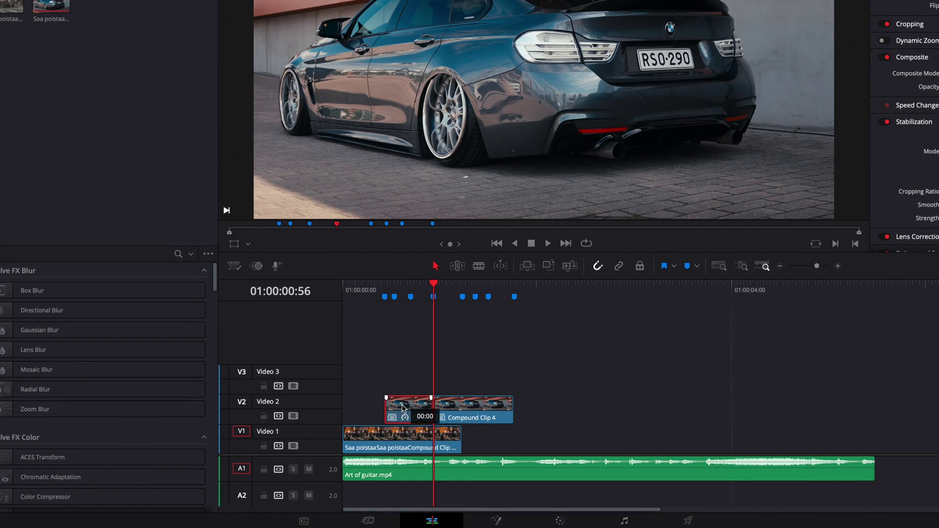
Step: Add a rectangular window to the freeze frame's color node with size 79.10 and all four softness values at 0
click(386, 286)
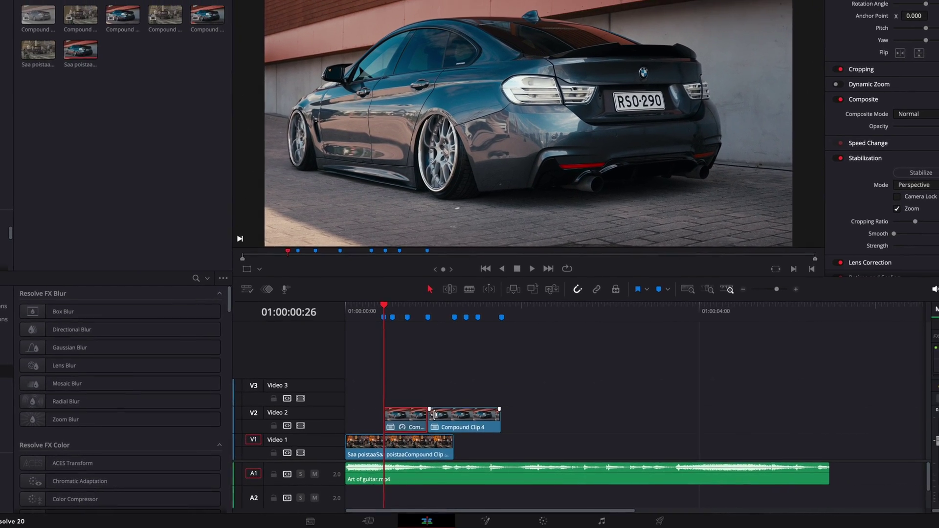
scroll(434, 415, up, 3)
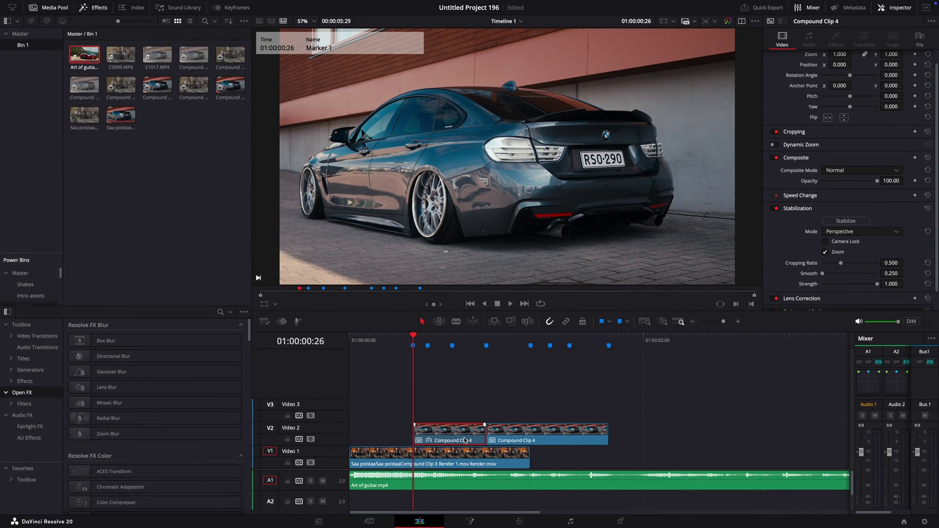
click(518, 520)
key(space)
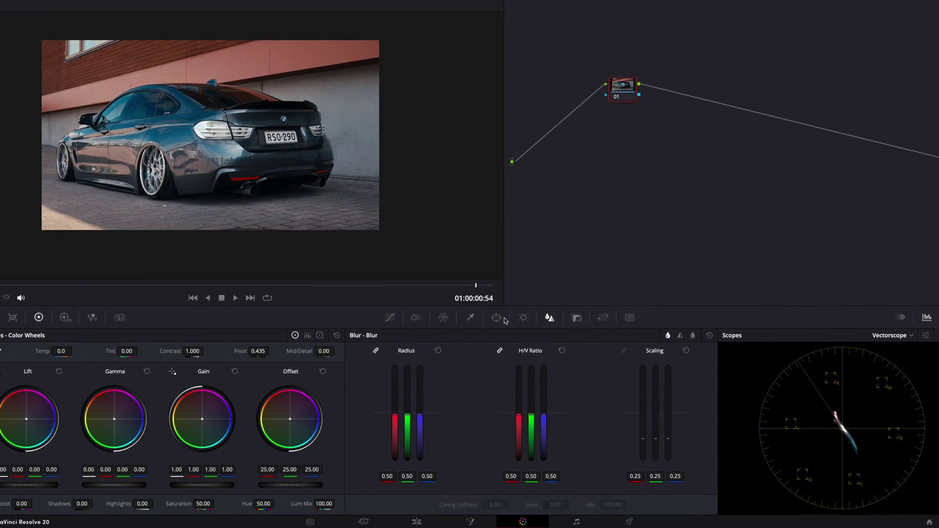
click(502, 318)
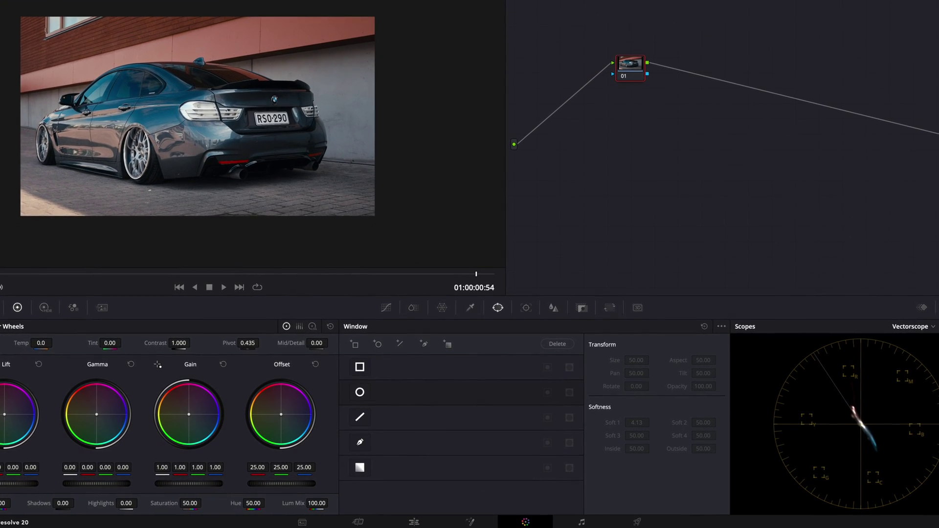
click(359, 371)
mouse_move(631, 368)
mouse_down()
mouse_move(645, 366)
mouse_move(636, 374)
mouse_up()
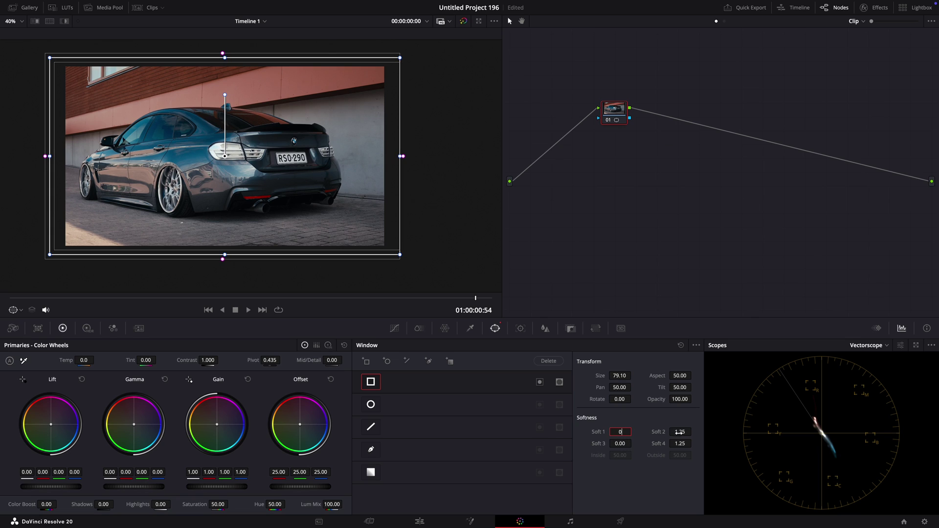
click(679, 443)
key(Return)
Step: Fit the window to the leftmost quarter of the image with Pan 38.17, and connect the node to an alpha output
scroll(191, 289, down, 3)
drag(339, 195, 193, 222)
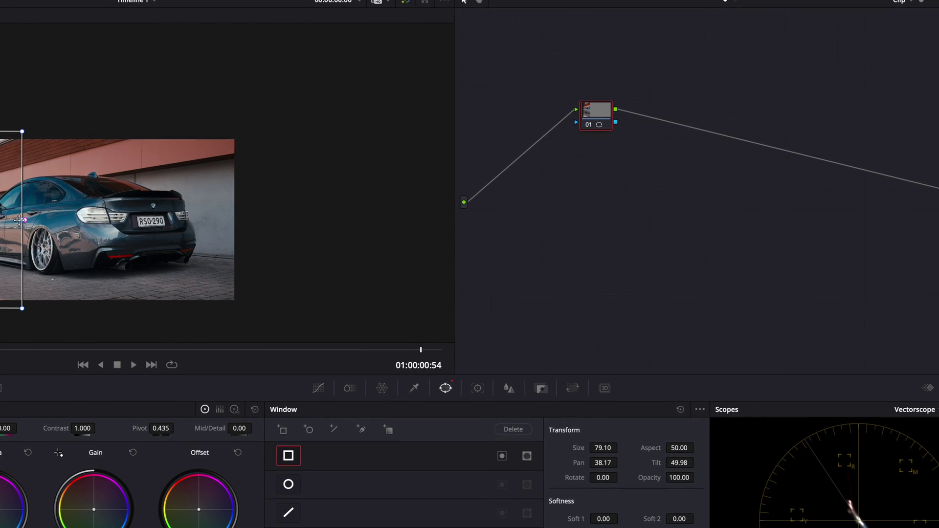
right_click(674, 167)
click(717, 218)
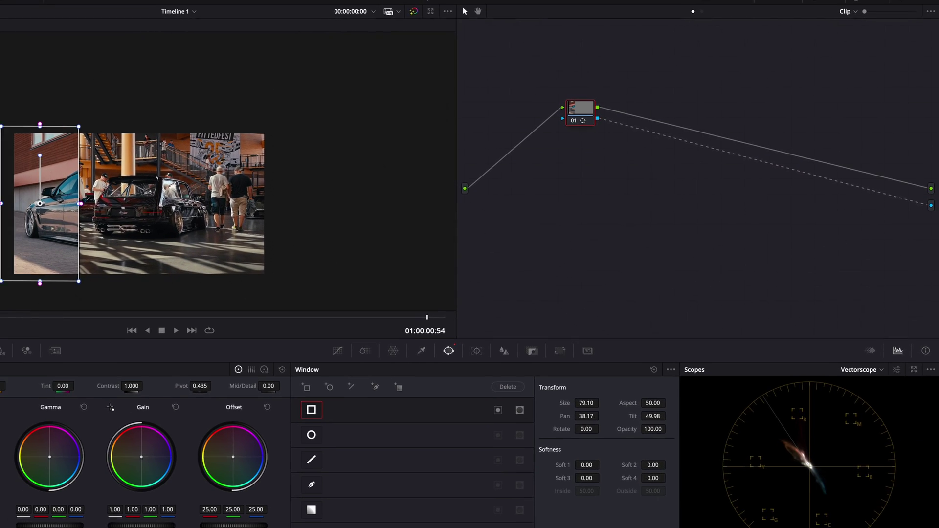
Step: Duplicate the masked freeze frame onto Video 3 and shift the copy's window beside the first strip, Pan 51.09
click(413, 522)
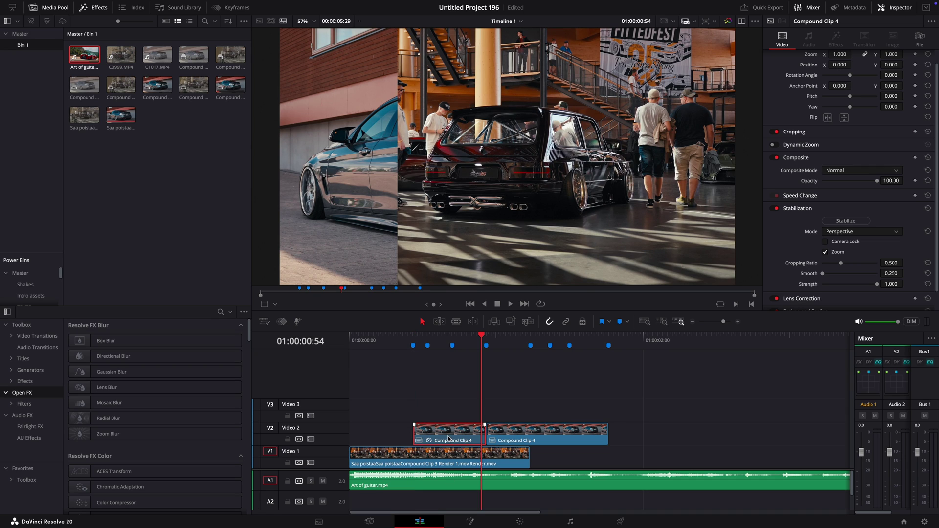
drag(448, 439, 449, 413)
click(523, 524)
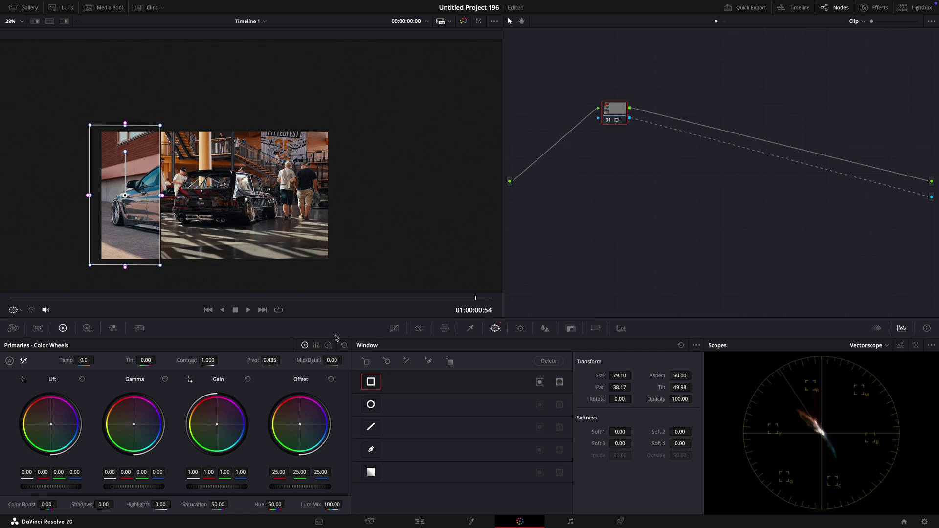
scroll(109, 188, up, 5)
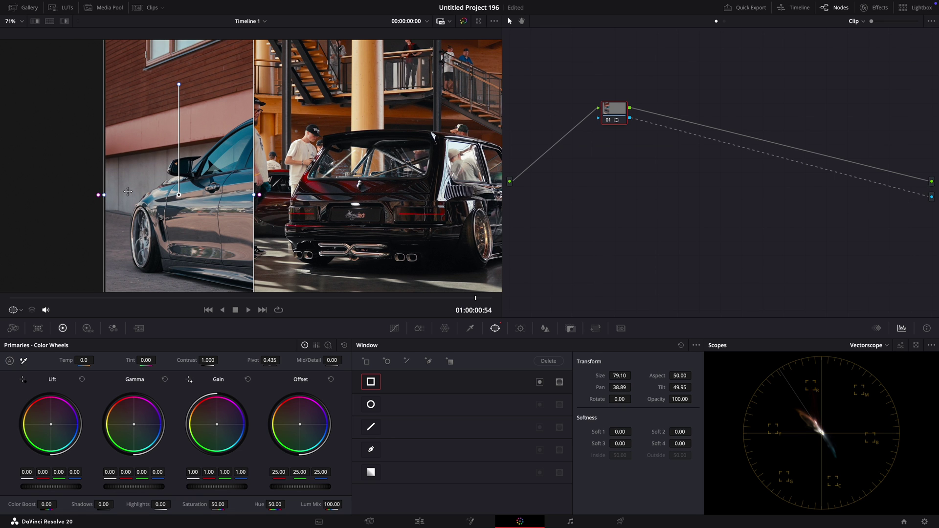
scroll(129, 191, down, 3)
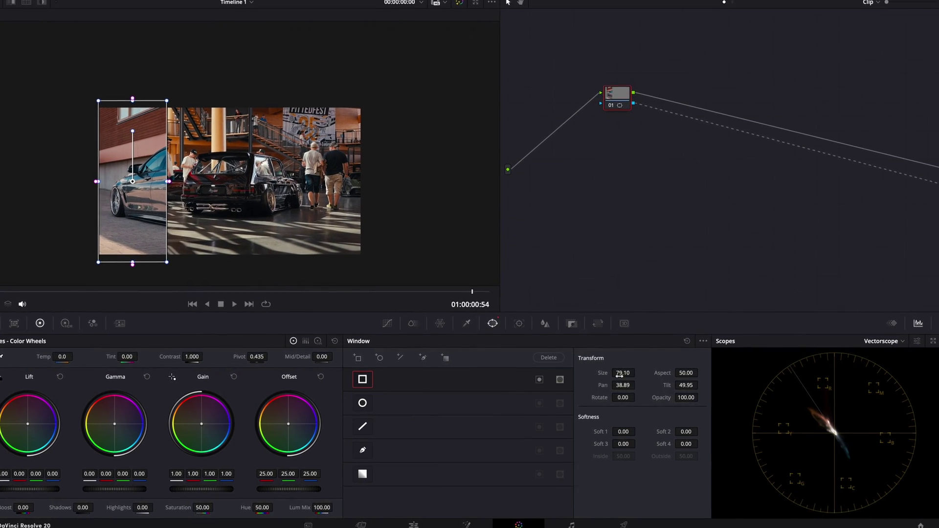
mouse_move(622, 385)
mouse_down()
mouse_move(652, 376)
mouse_move(636, 381)
mouse_up()
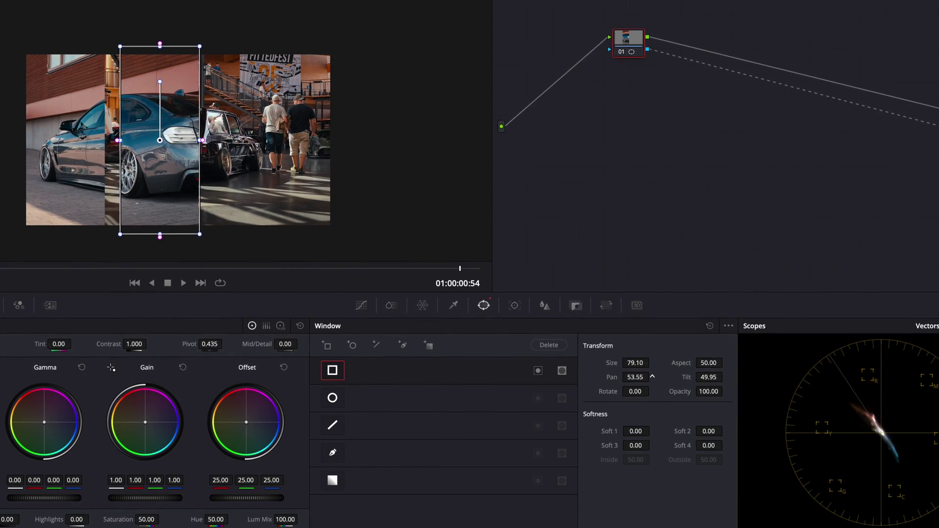
scroll(90, 139, up, 4)
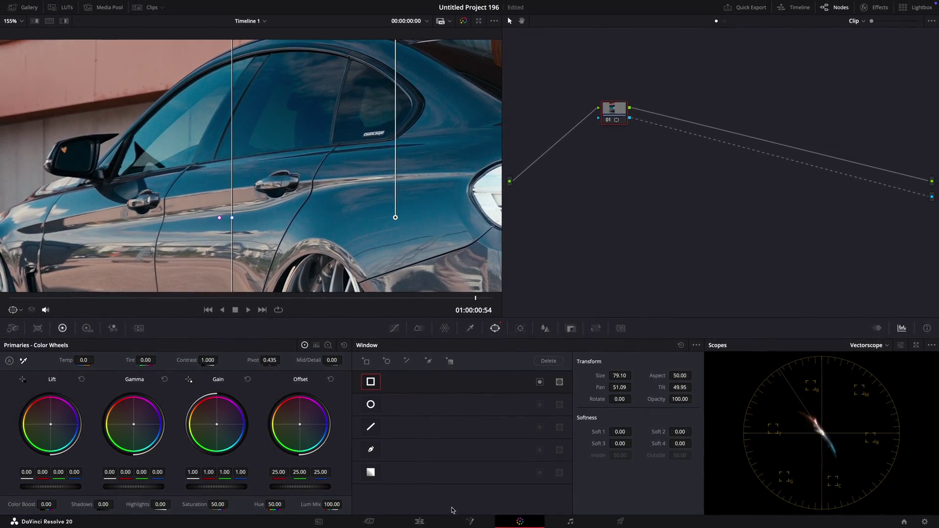
Step: Duplicate the strip onto Video 4 and shift its window beside the second strip, Pan 63.33
click(433, 520)
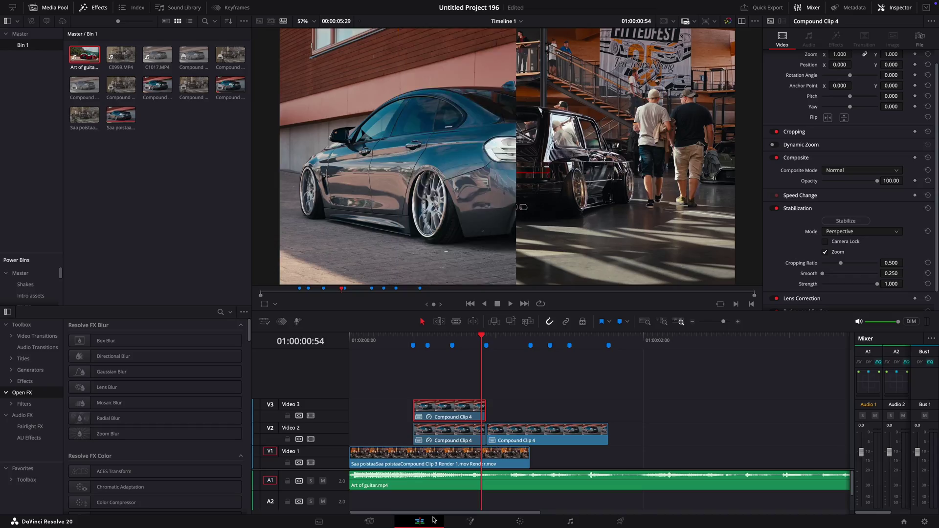
drag(445, 407, 447, 393)
click(519, 520)
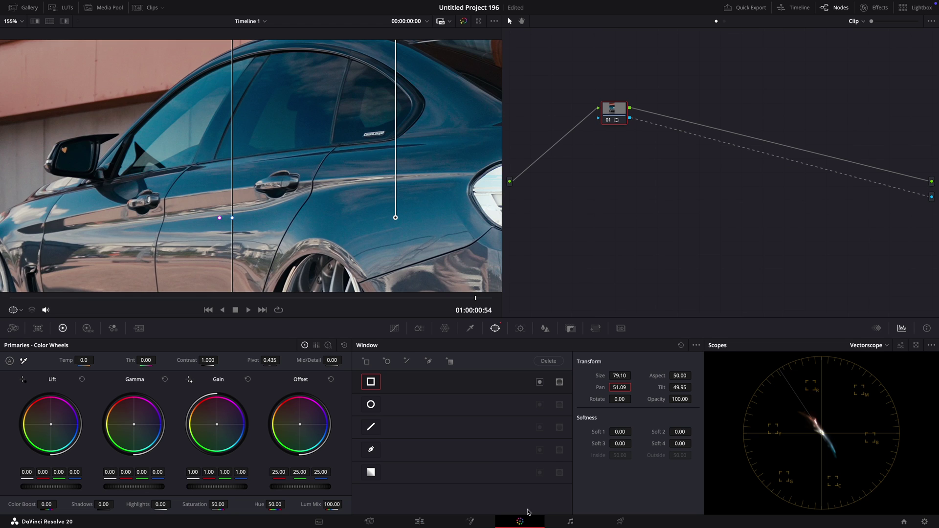
scroll(485, 277, down, 3)
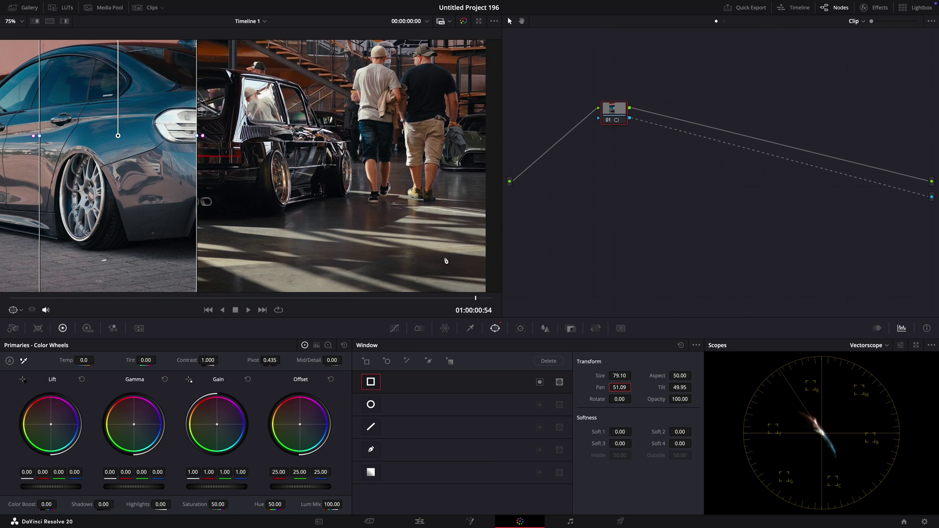
drag(620, 387, 634, 388)
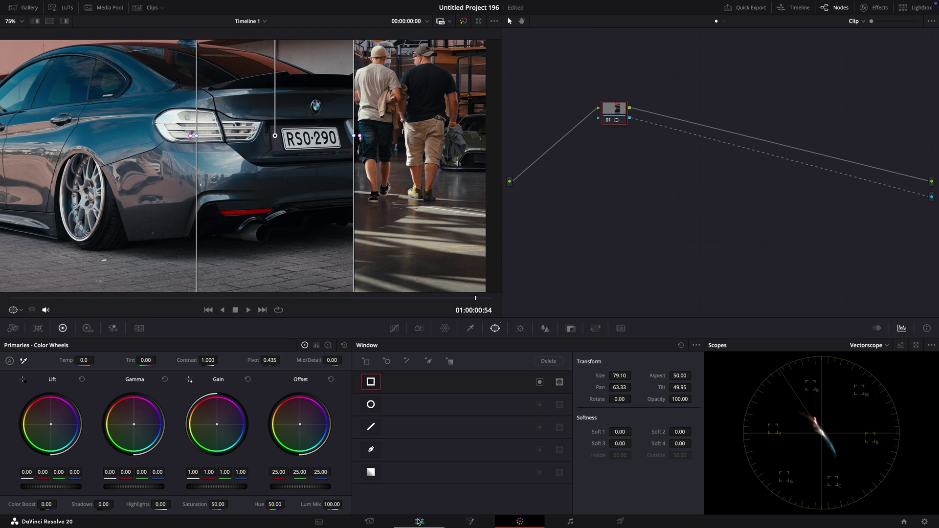
Step: Duplicate the strip onto Video 5 and shift its window over the remaining right quarter of the image
click(419, 521)
click(520, 520)
click(419, 522)
Step: Return to the Edit page and stagger the Video 3, 4 and 5 strips so each starts at the next beat marker
key(shift+Up)
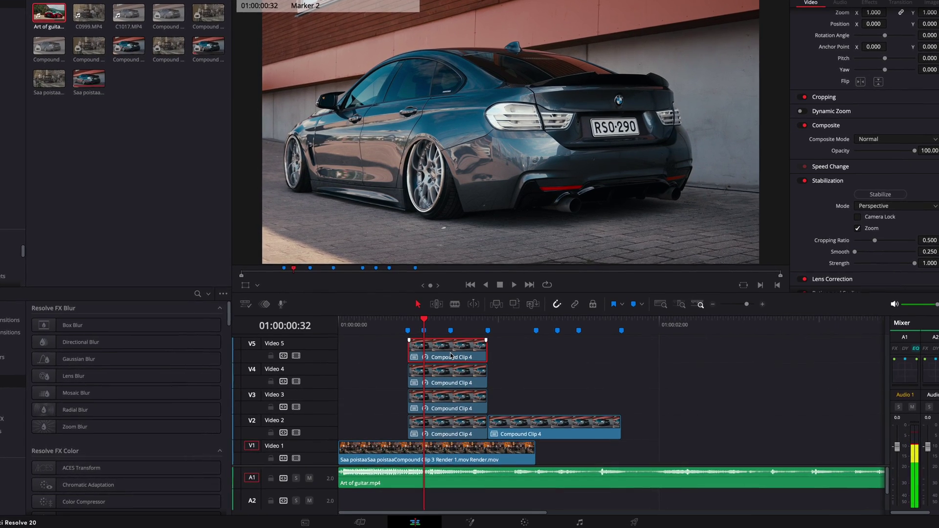
drag(450, 356, 520, 347)
click(487, 315)
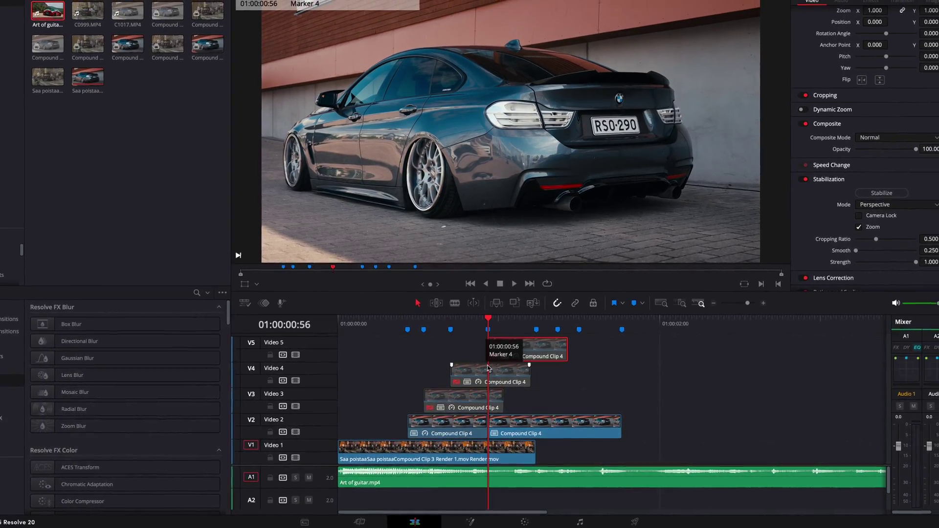
Step: Re-enable the staggered strips and split the ones on Video 3 and Video 4 at Marker 4, 01:00:00:56
click(488, 381)
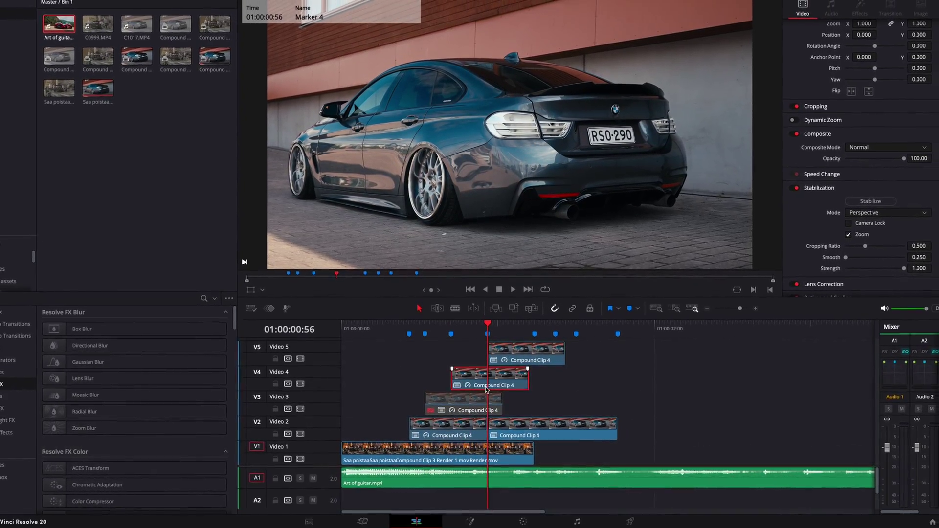
click(484, 402)
key(d)
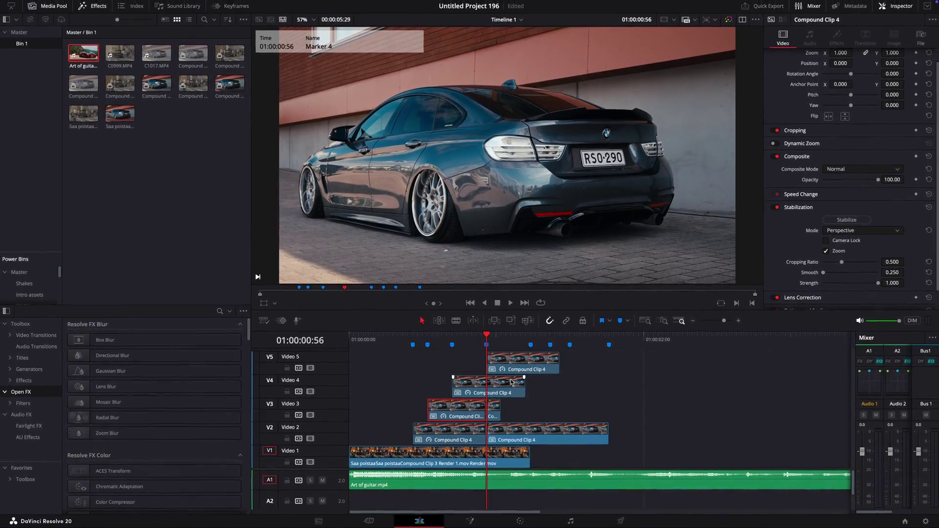
super+click(506, 379)
key(super+b)
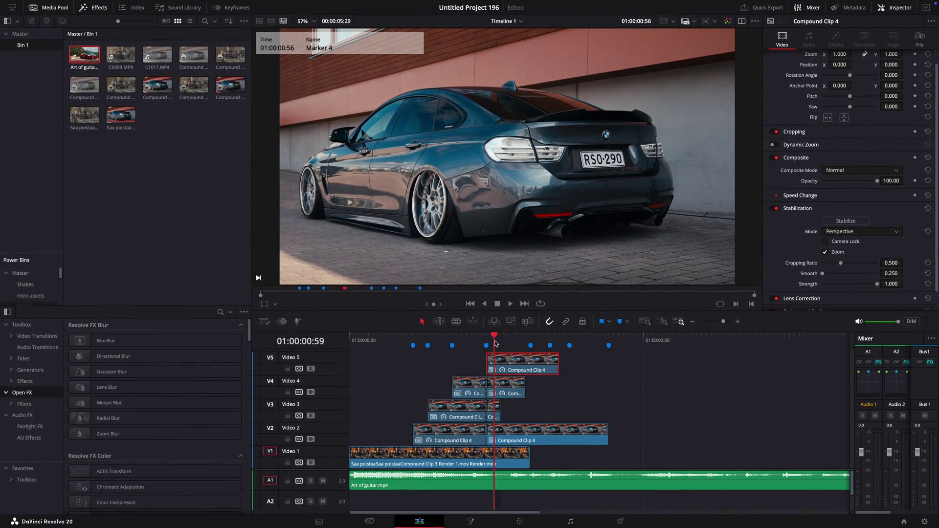
Step: Delete the leftover pieces of the Video 3 and Video 4 strips after Marker 4
mouse_move(495, 343)
mouse_down()
mouse_move(515, 344)
mouse_move(497, 348)
mouse_up()
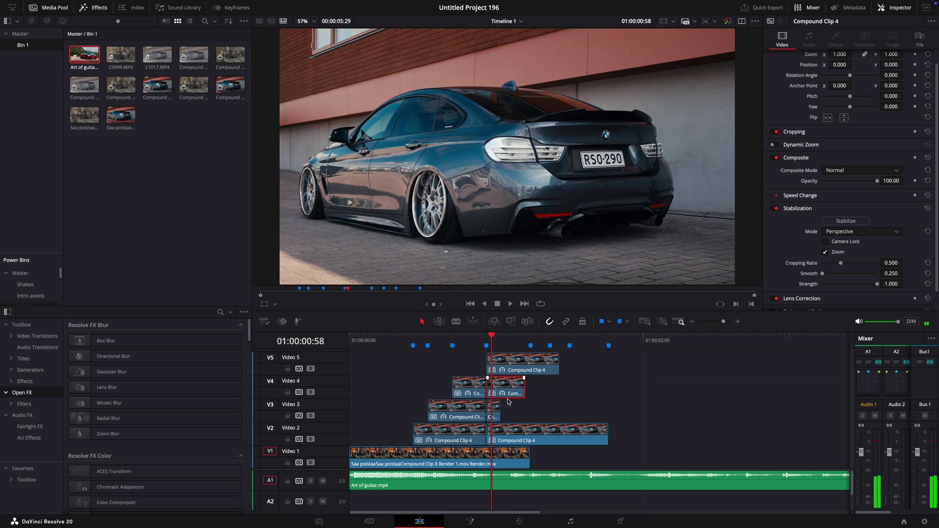
click(494, 415)
key(Delete)
Step: Trim the Video 5 strip so it runs from 01:00:00:51 to Marker 4 at 01:00:00:56
click(484, 343)
drag(497, 367, 483, 338)
super+click(514, 433)
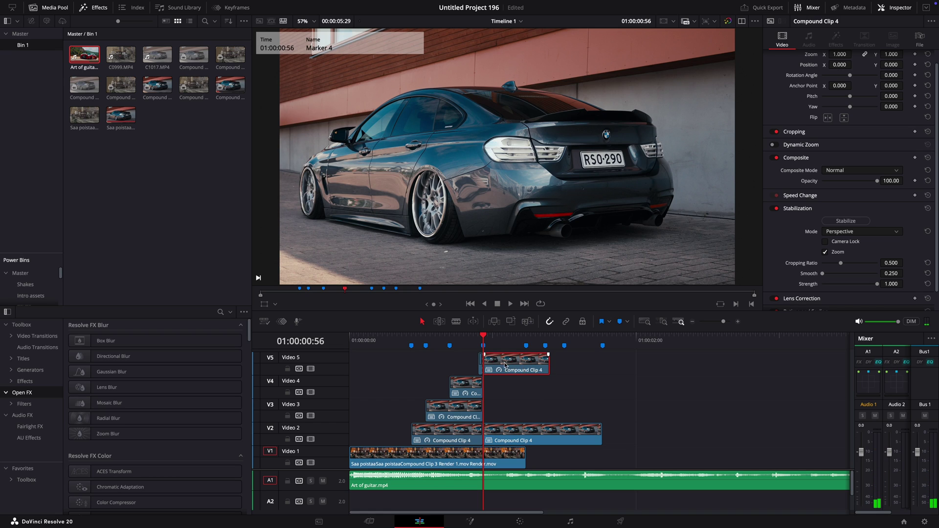
key(super+equal)
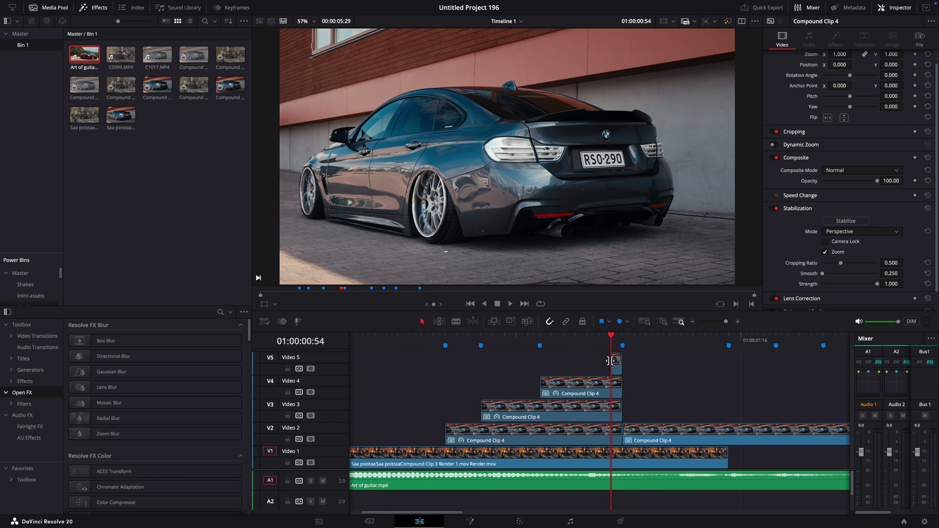
drag(610, 361, 594, 366)
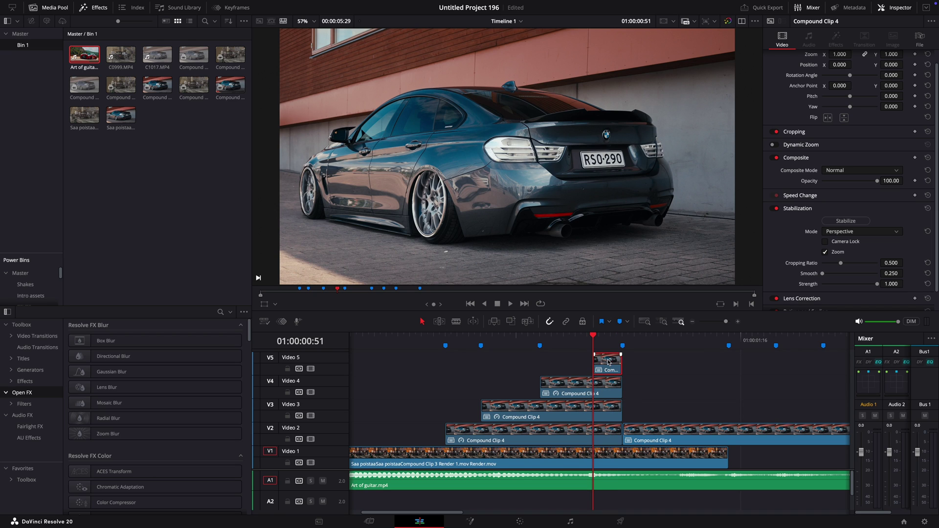
Step: Turn each of the four freeze-frame strips on Video 2 to Video 5 into its own compound clip
right_click(608, 360)
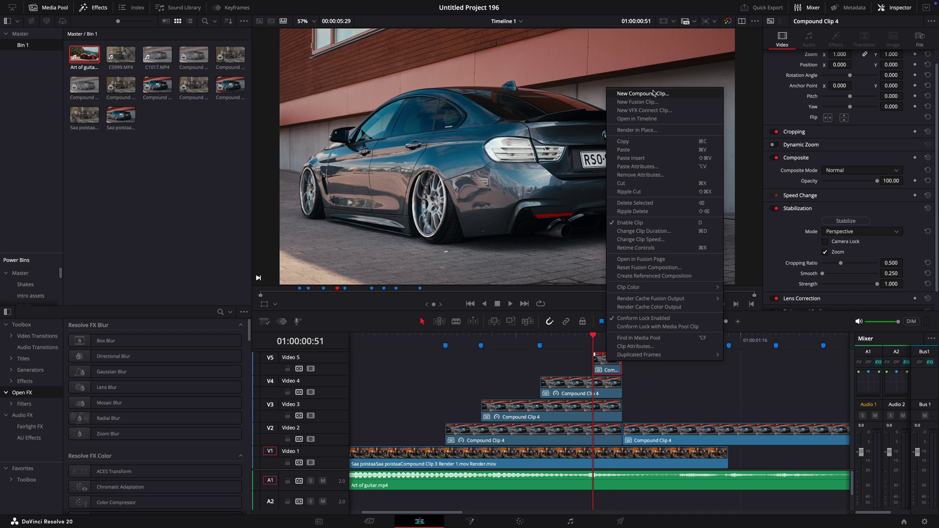
click(652, 96)
click(533, 290)
right_click(532, 410)
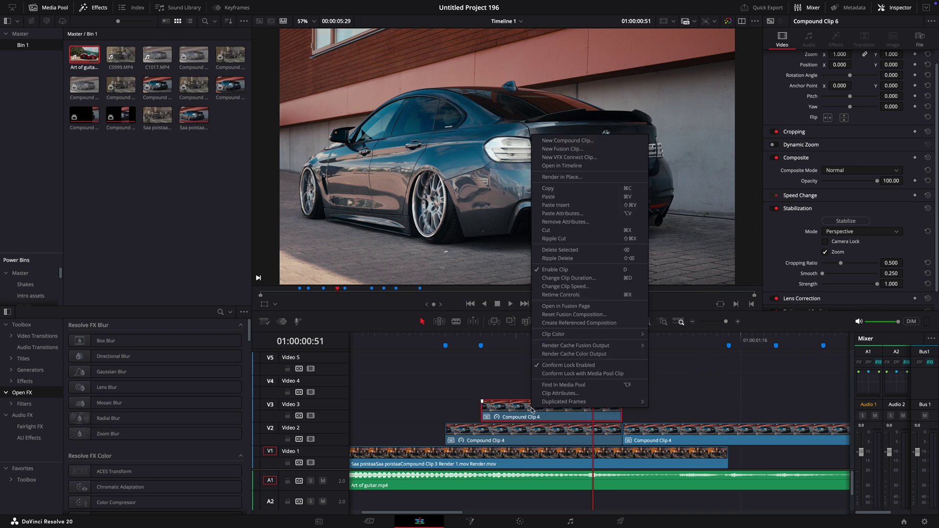
click(563, 140)
click(530, 404)
right_click(519, 433)
click(548, 163)
click(527, 405)
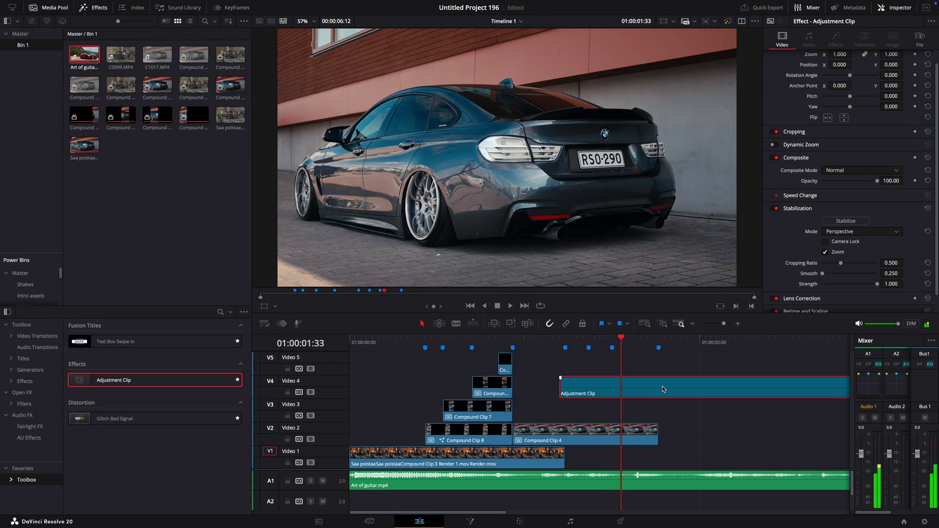
Step: Shorten the adjustment clip on Video 4 by removing everything after 01:00:01:33, and shift it to start at 01:00:01:09
key(Delete)
click(559, 345)
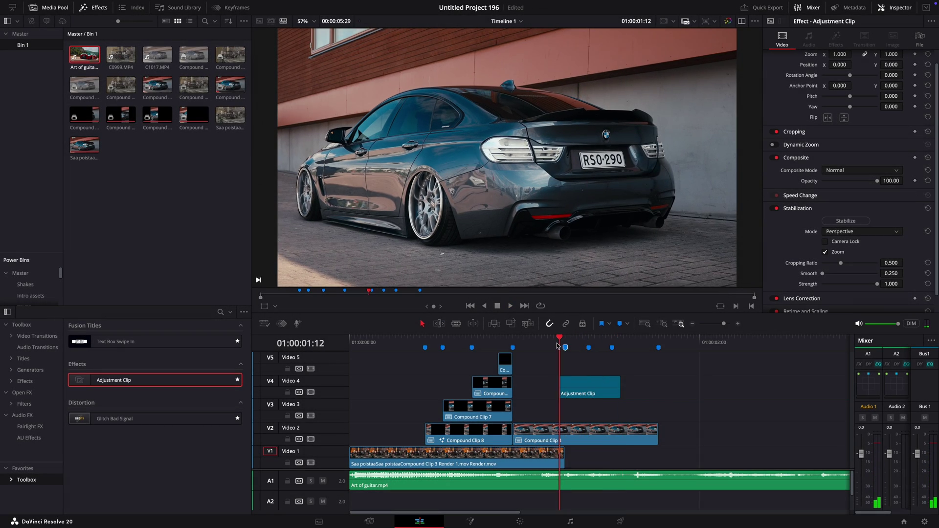
key(Left)
key(Left)
key(Left)
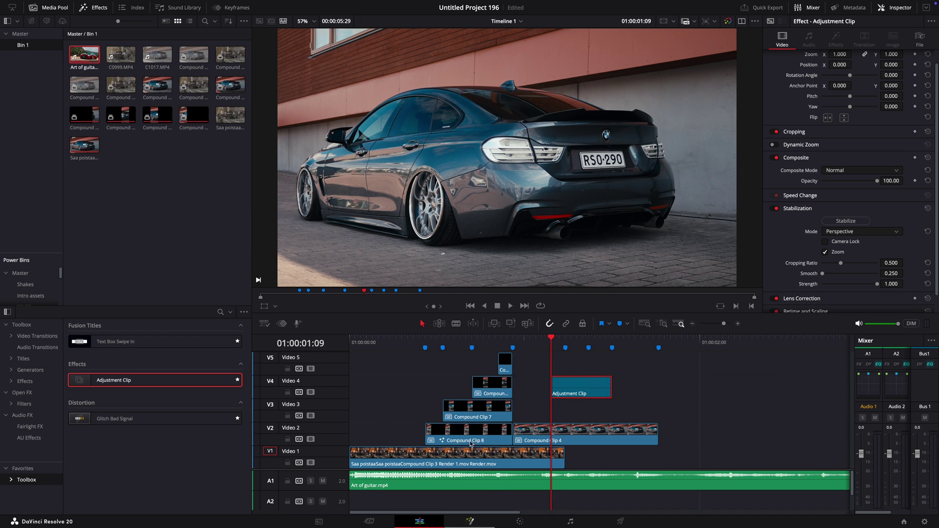
Step: Open the adjustment clip in Fusion and add a Camera Shake node before the output
key(shift+5)
key(shift+space)
text(ca)
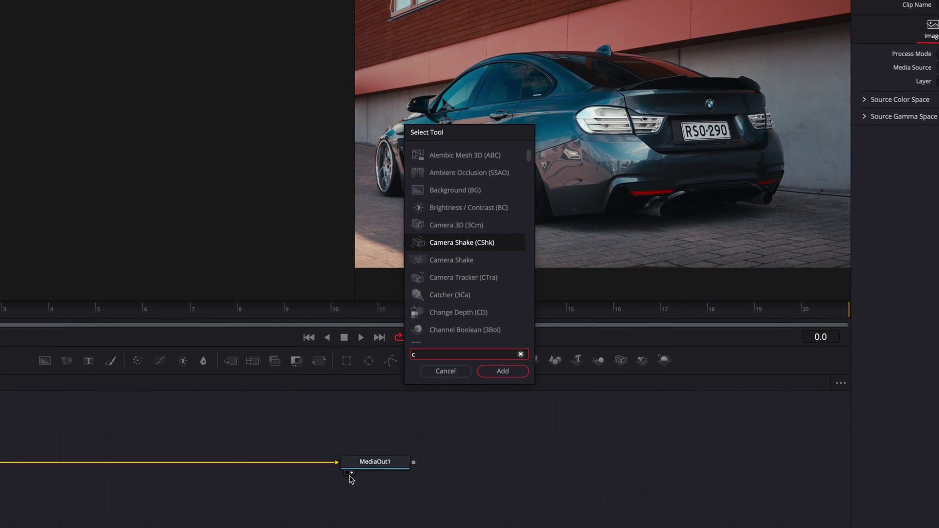
key(Return)
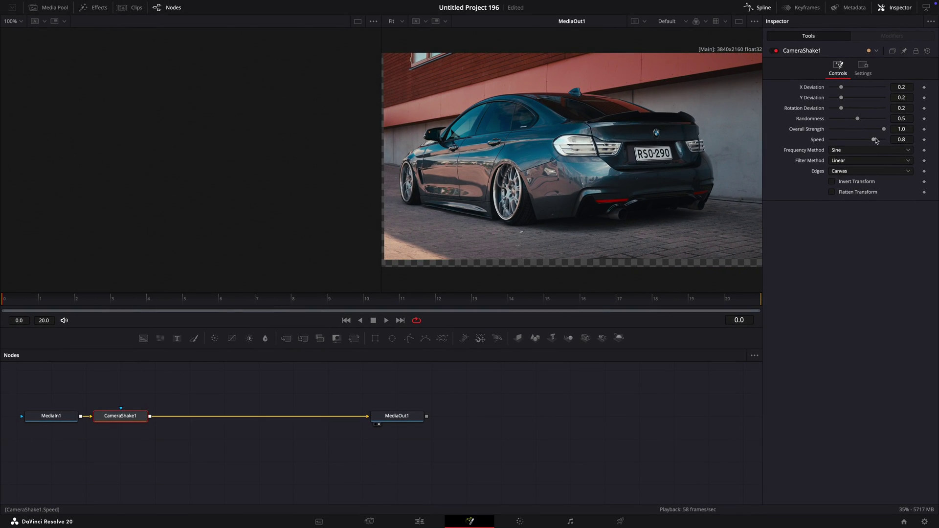
Step: Set Camera Shake Speed to 0.606, keyframe Overall Strength from 0.929 at frame 0 to 0 at frame 13, and set Edges to Mirror
mouse_move(875, 141)
mouse_down()
mouse_move(865, 143)
mouse_move(882, 131)
mouse_up()
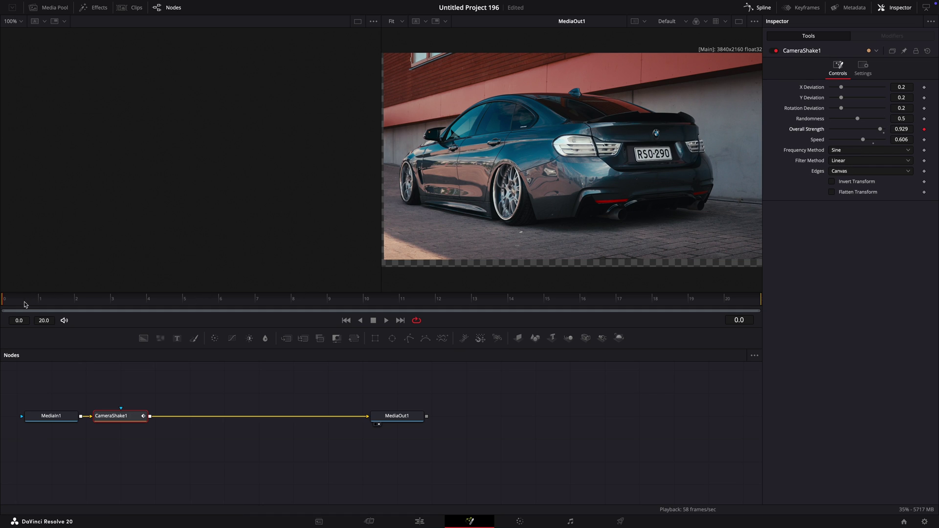
key(space)
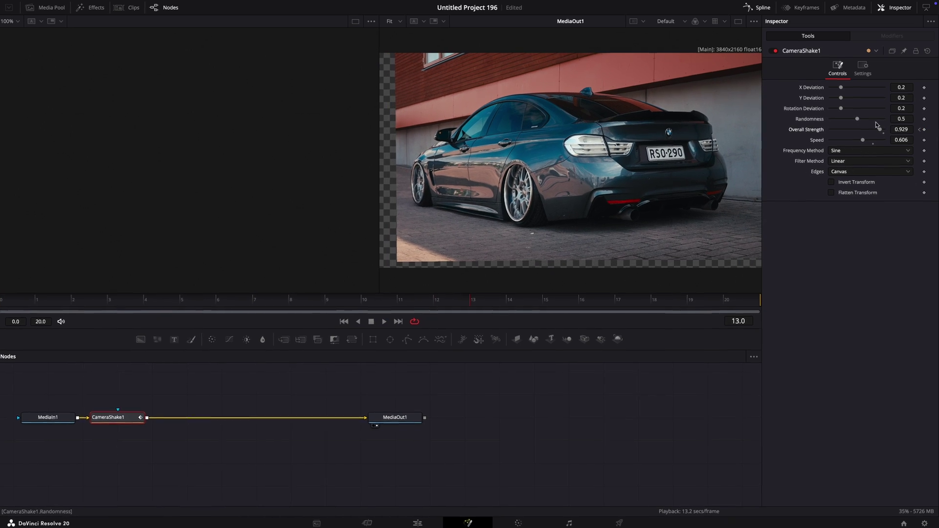
drag(880, 129, 778, 137)
click(828, 207)
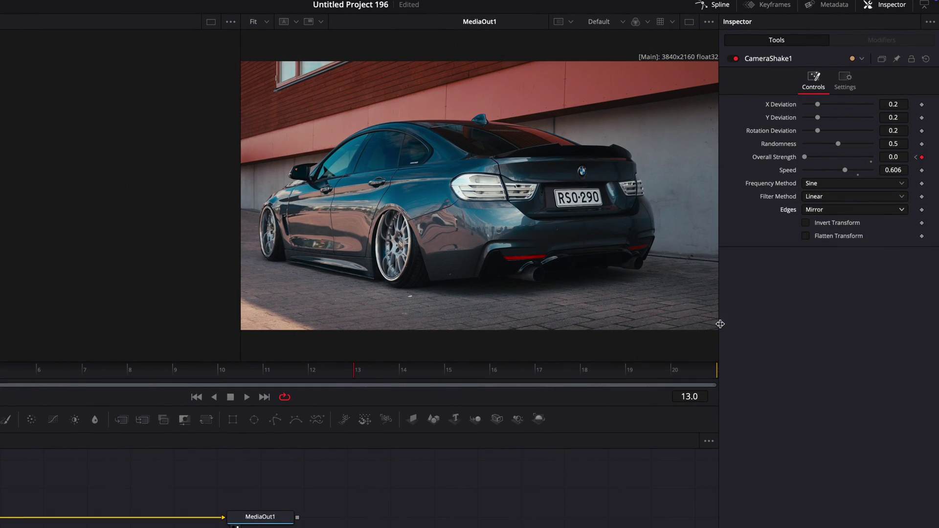
key(space)
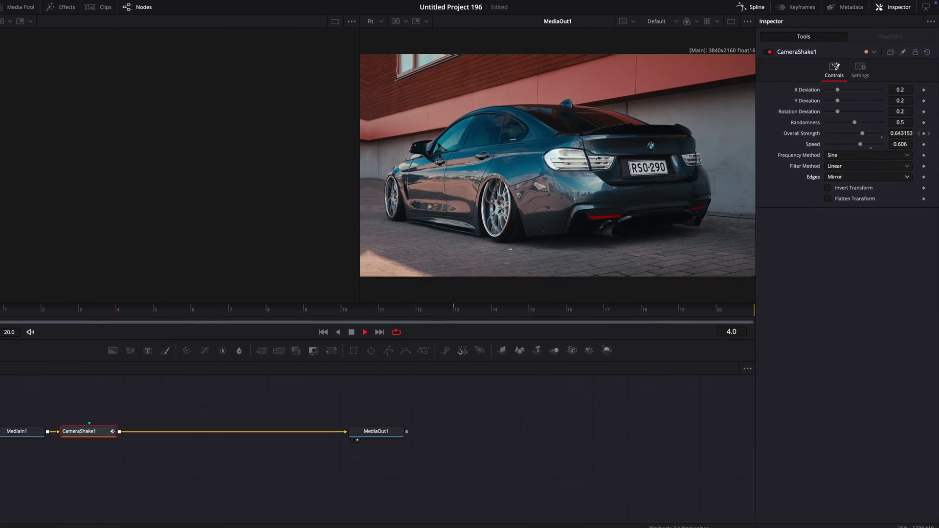
key(space)
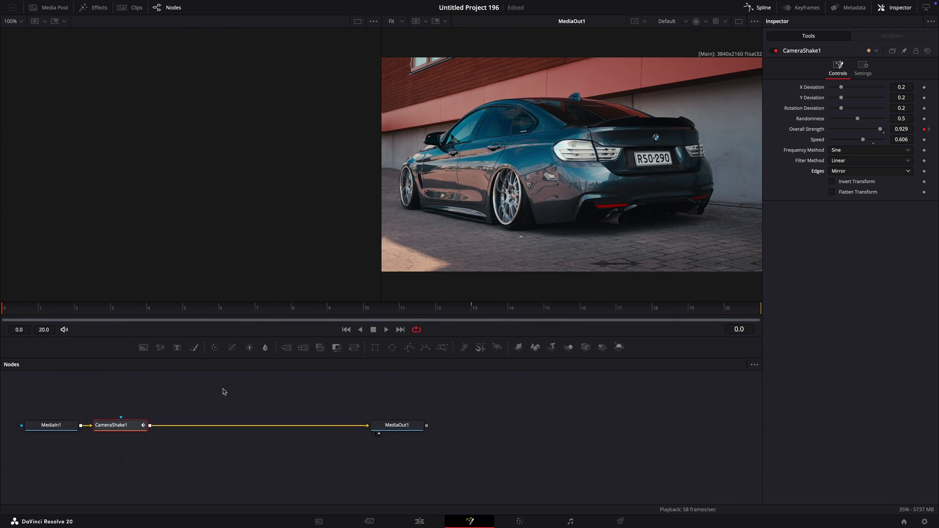
click(864, 70)
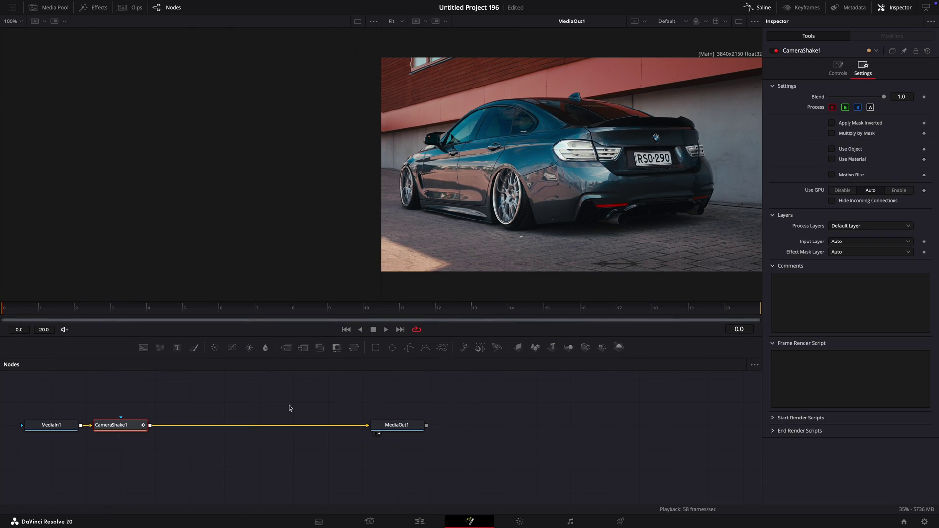
Step: Add a Directional Blur with Angle 33.9 after the Camera Shake and keyframe its Length and Glow to 0 at frame 16
key(shift+space)
text(ca)
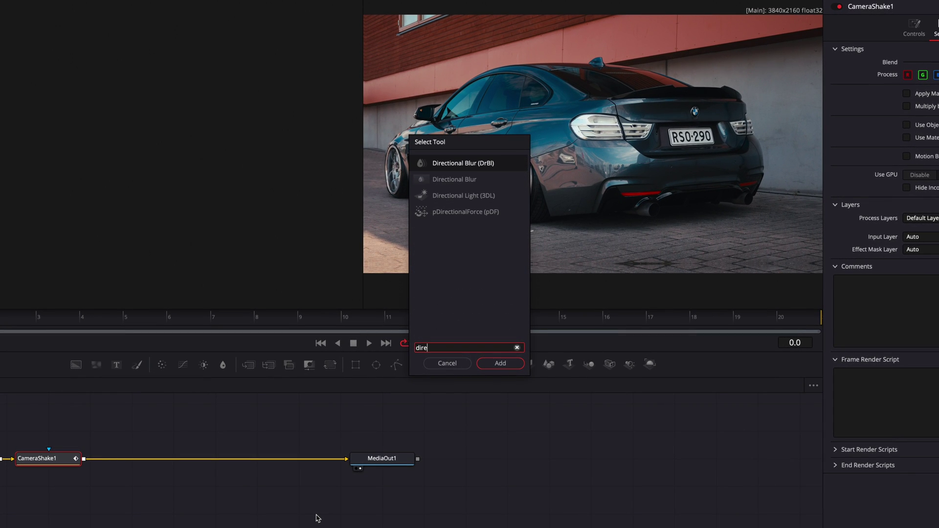
key(Return)
drag(857, 109, 850, 138)
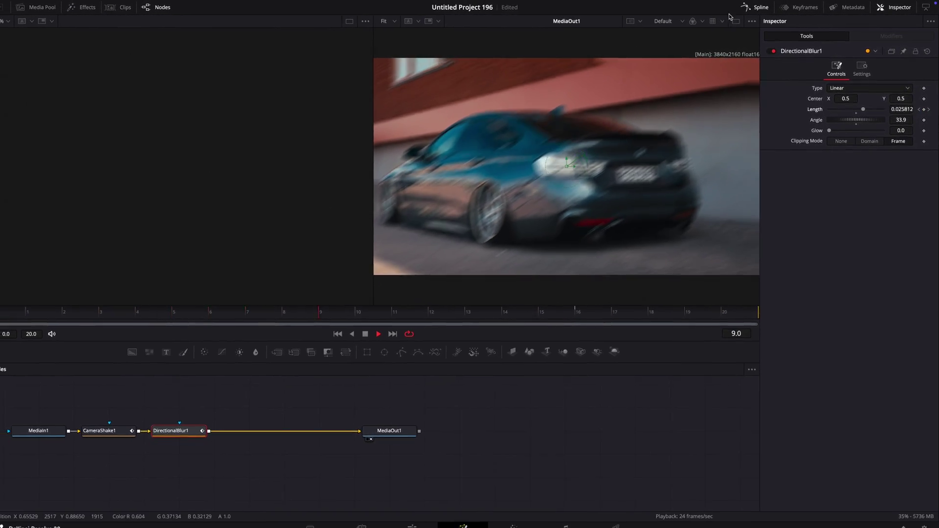
key(space)
drag(567, 314, 587, 315)
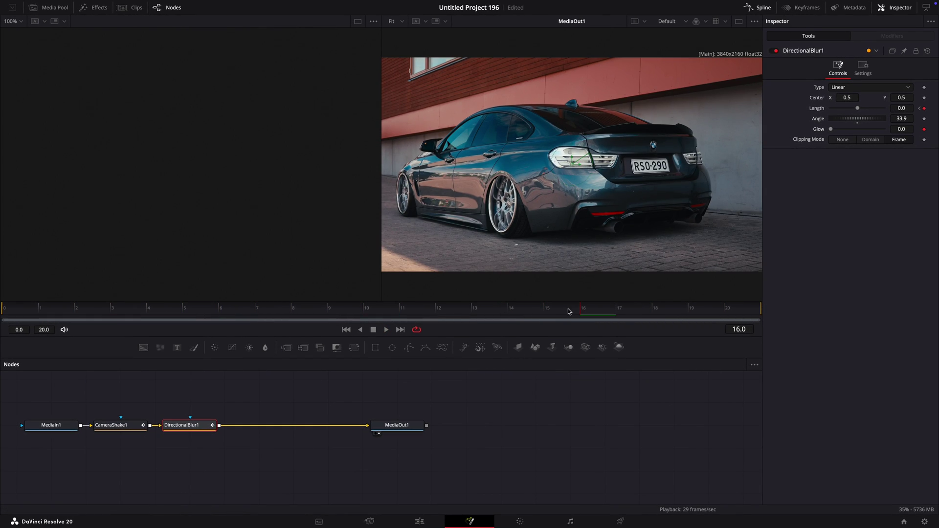
key(Home)
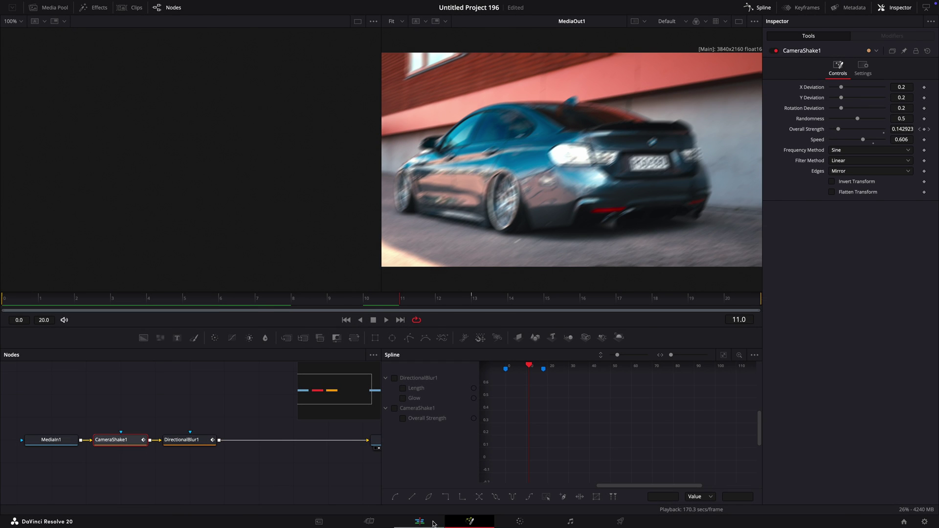
Step: Open the Video 2 strip at Marker 1 in Fusion and set its Camera Shake Overall Strength to 0 at frame 10
click(420, 521)
click(433, 338)
click(450, 430)
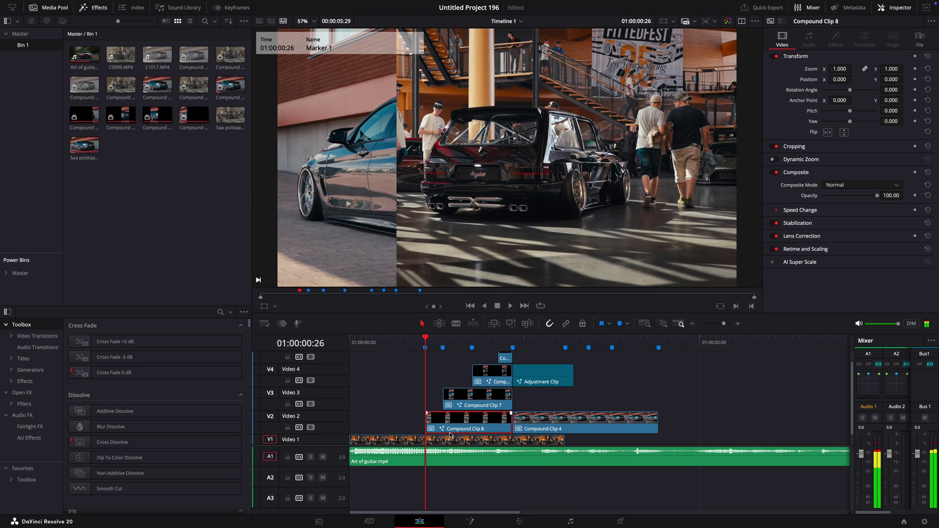
click(470, 521)
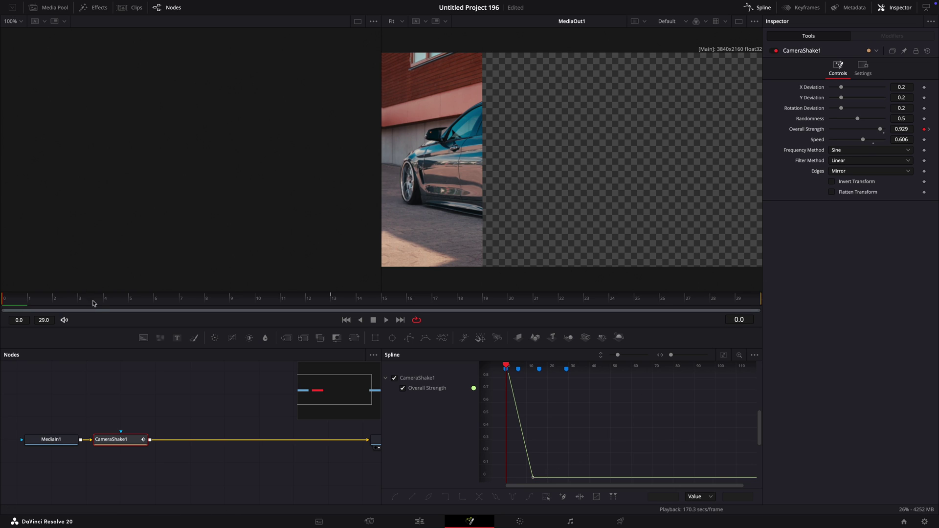
drag(95, 303, 280, 302)
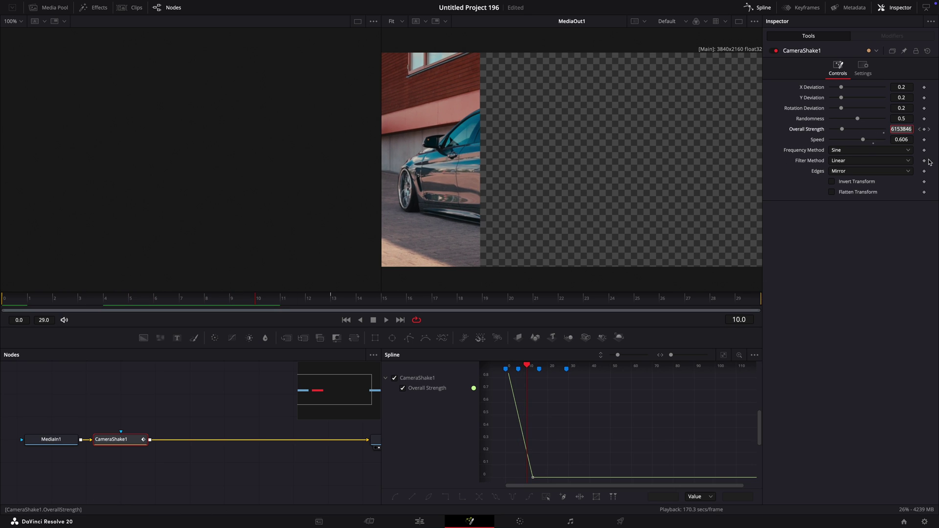
key(Tab)
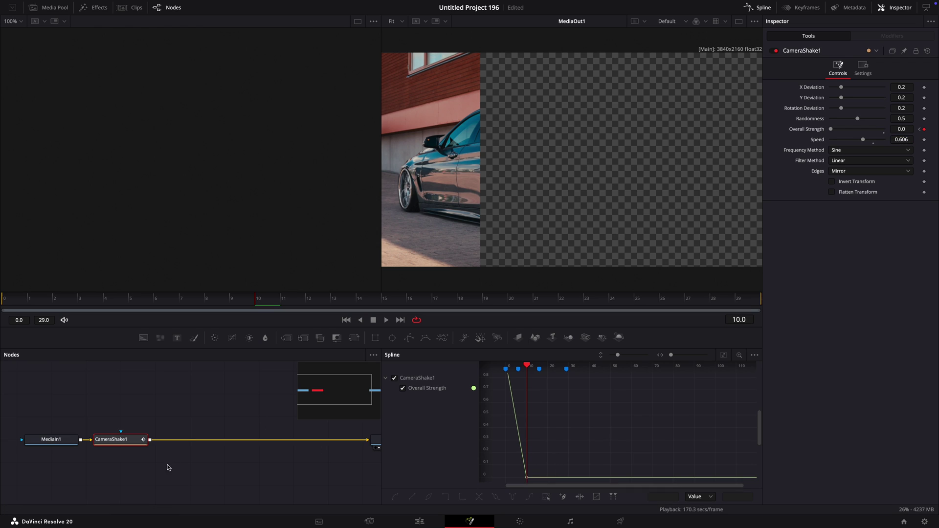
Step: Smooth the Overall Strength curve in the spline editor, adjust its keyframe handles for a softer ease, and preview the shake
click(723, 355)
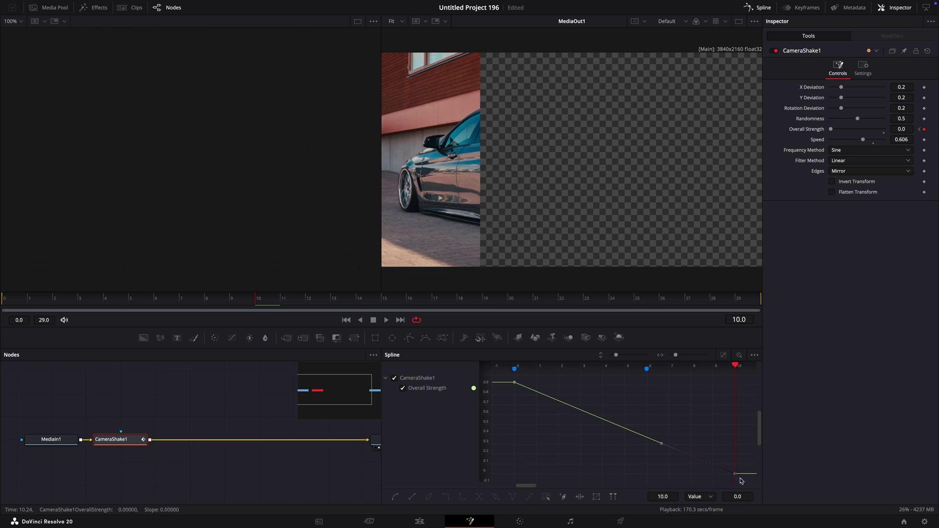
drag(743, 482, 503, 373)
key(shift+s)
key(space)
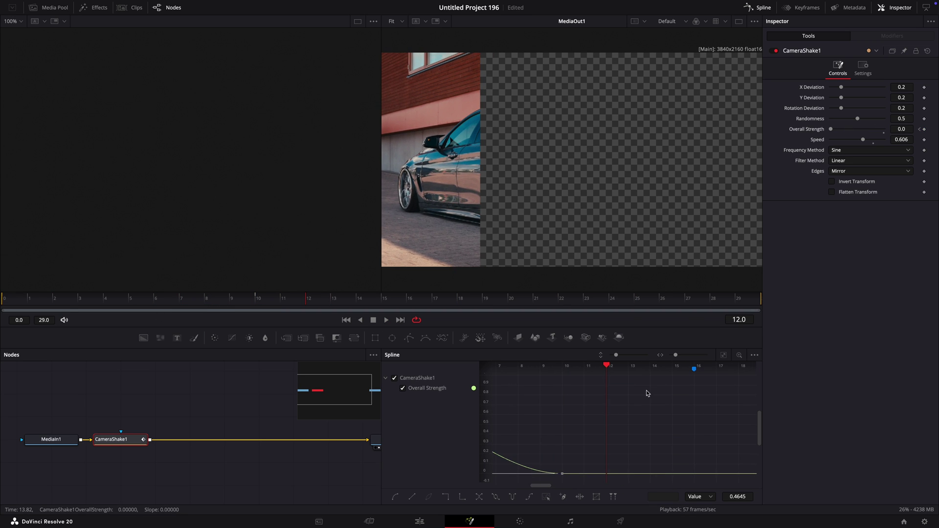
scroll(639, 395, left, 3)
drag(558, 474, 582, 475)
scroll(587, 440, left, 5)
drag(608, 382, 565, 382)
key(space)
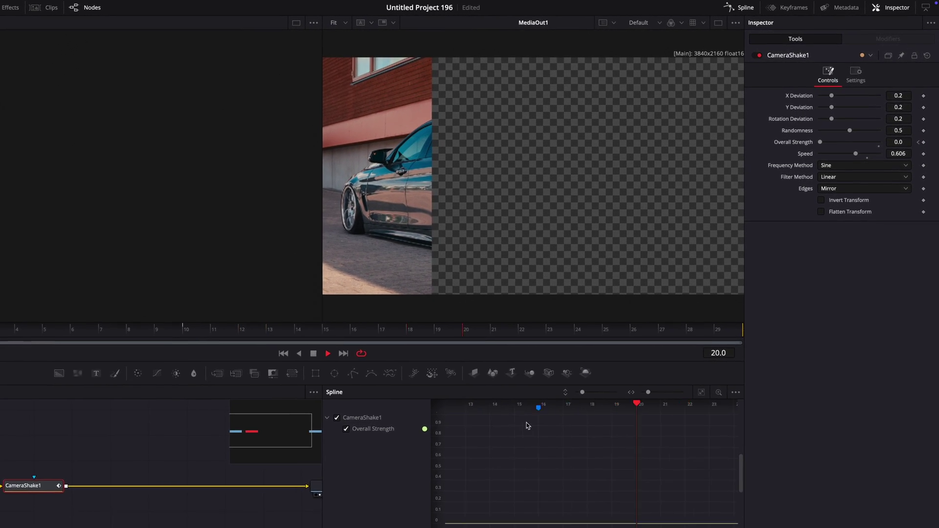
key(space)
Step: Enable Motion Blur on the strip's Camera Shake with Quality 10 and Shutter Angle 360
click(855, 75)
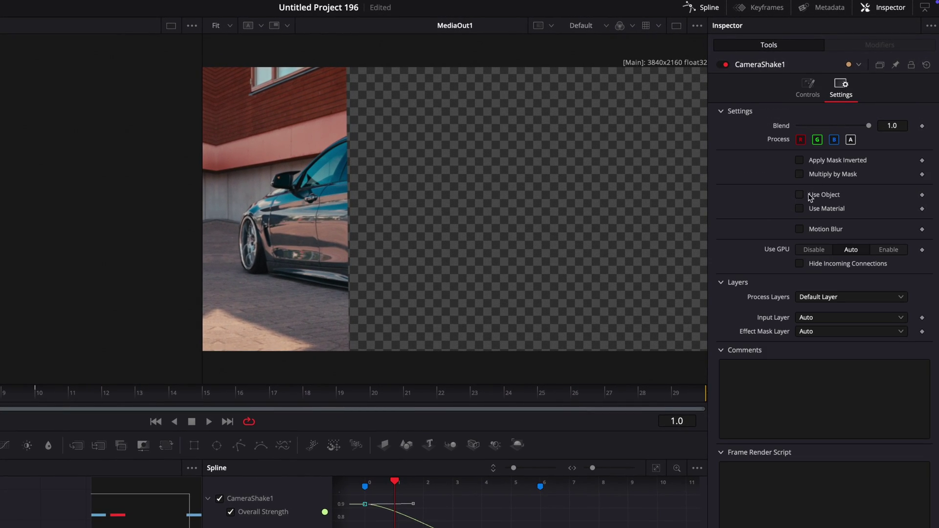
click(799, 229)
drag(833, 256, 868, 257)
drag(812, 243, 868, 244)
key(Left)
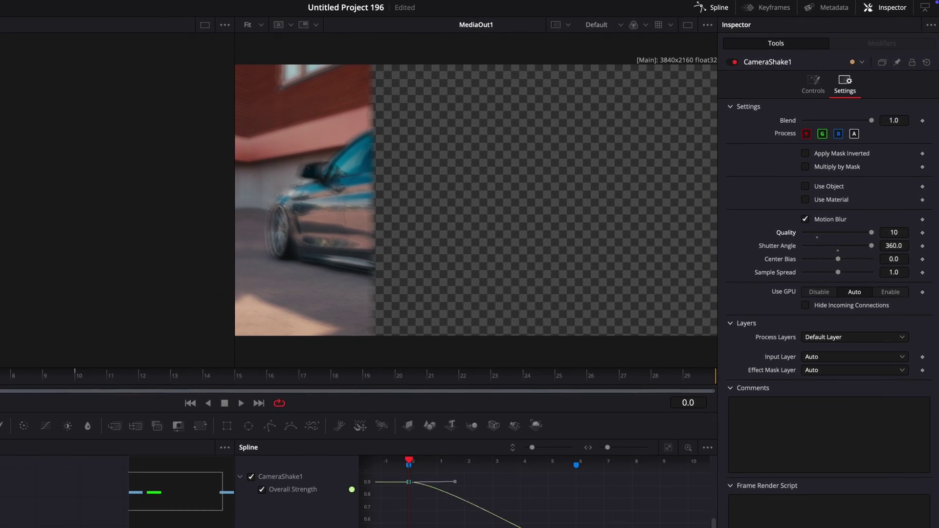
Step: Apply the keyframed, motion-blurred Camera Shake to the strips on Video 3, Video 4 and Video 5 in Fusion
drag(0, 382, 77, 382)
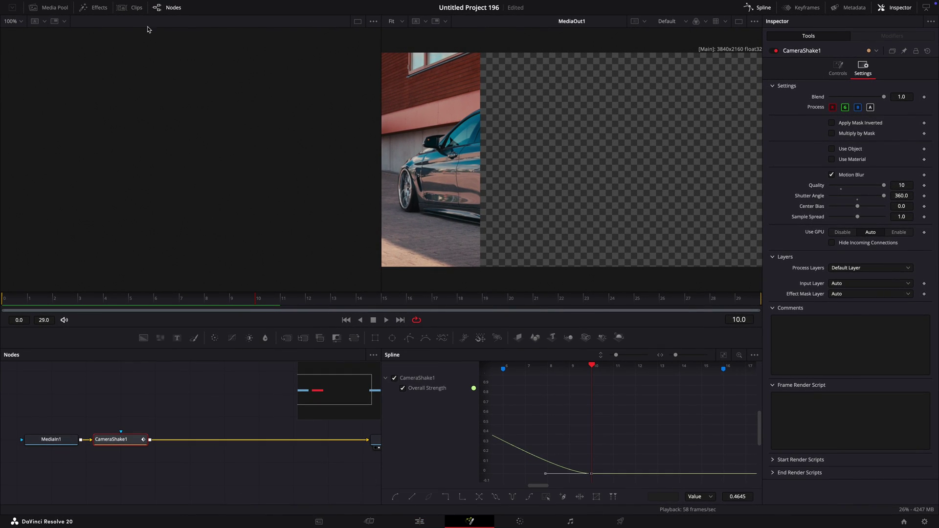
click(133, 10)
click(158, 466)
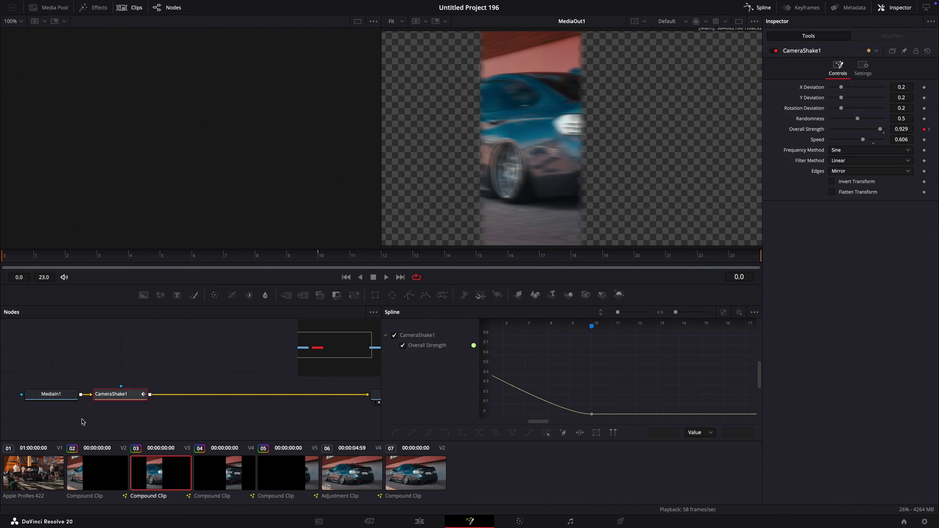
click(234, 478)
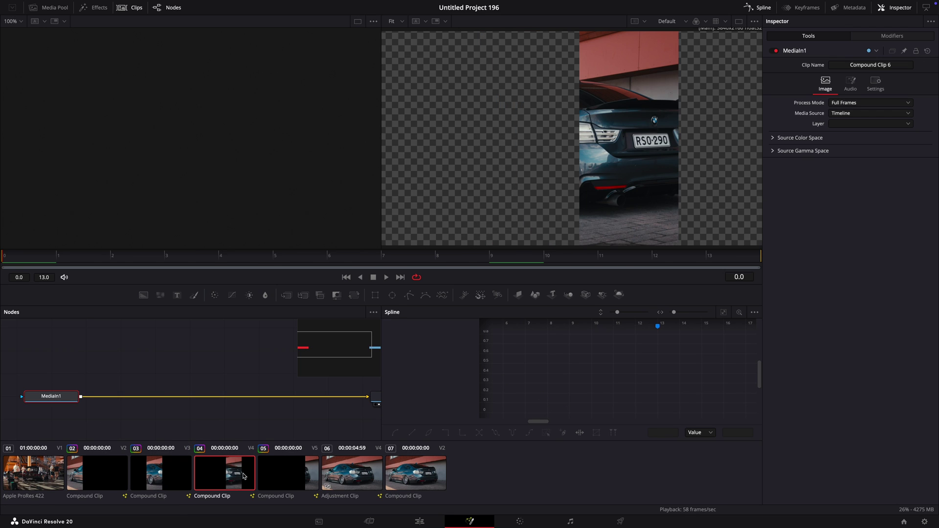
click(286, 475)
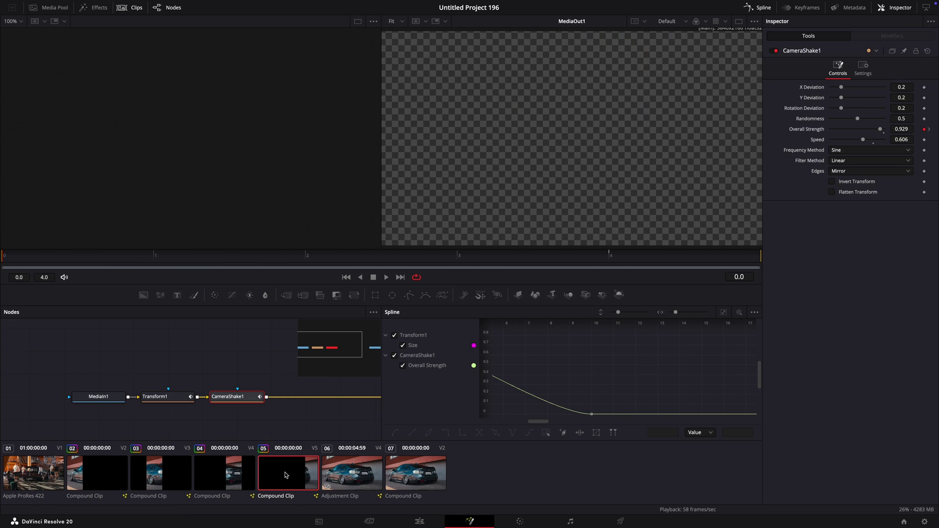
Step: Preview the shaking strips on the edit timeline from Marker 1
click(407, 522)
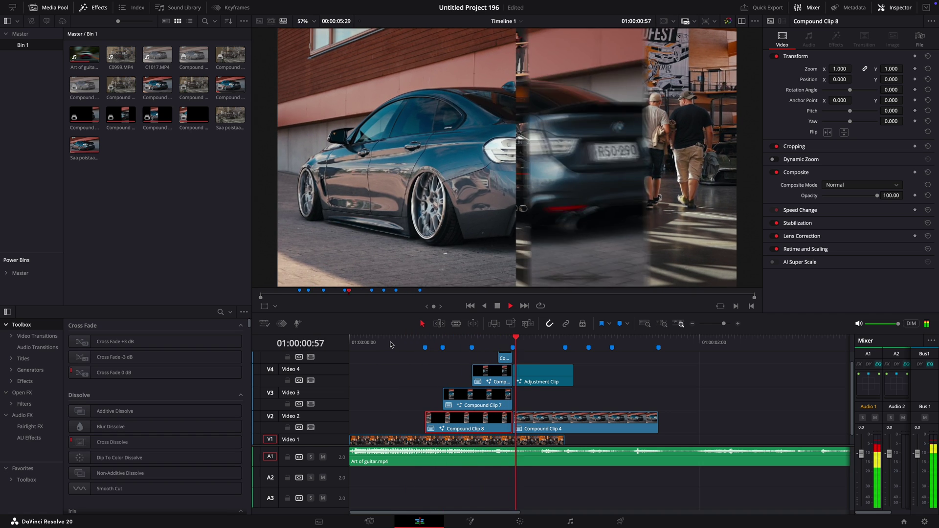
click(425, 345)
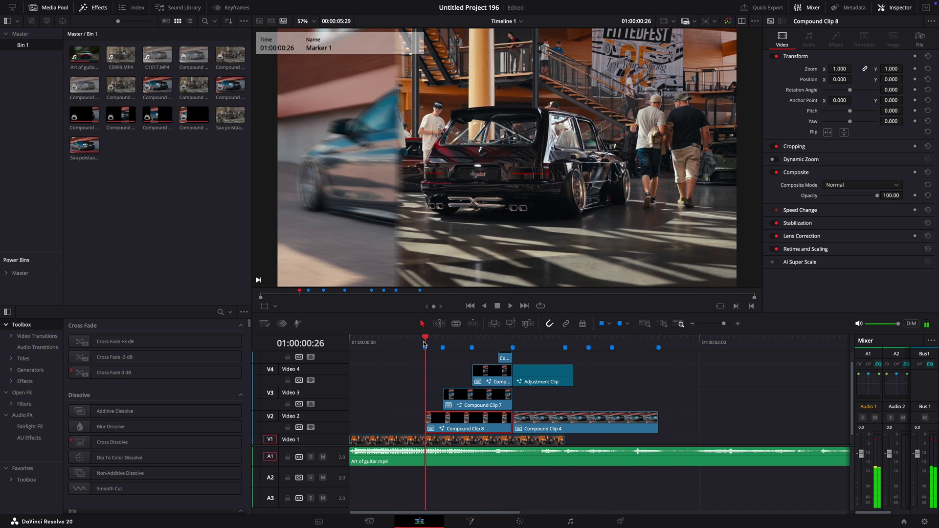
key(space)
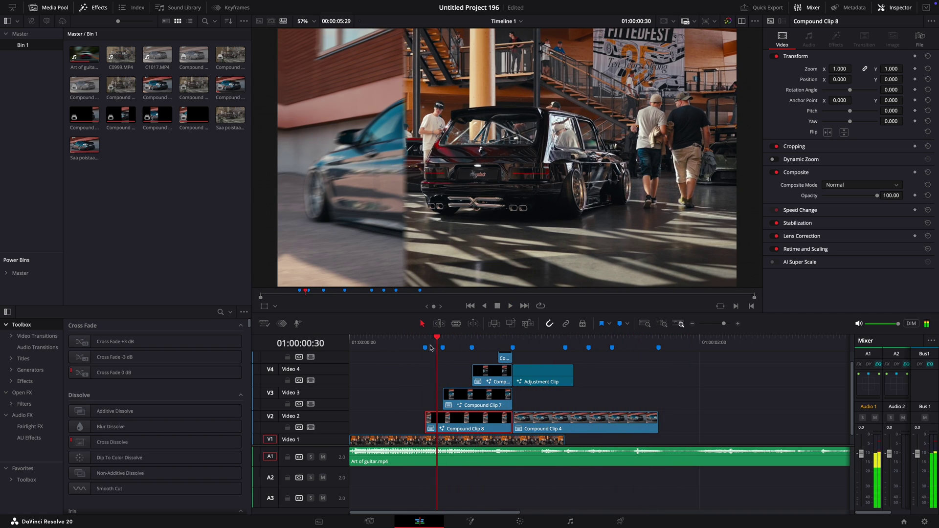
click(424, 347)
Step: Keyframe a flash on the Marker 1 strip with color Offset 83.45 at its first frame and 25.00 at frame 4
click(520, 521)
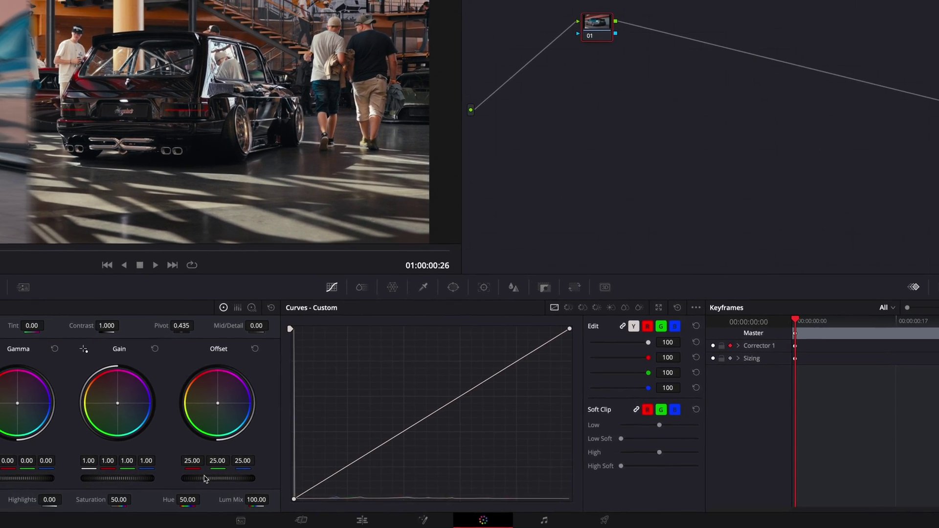
drag(267, 480, 293, 480)
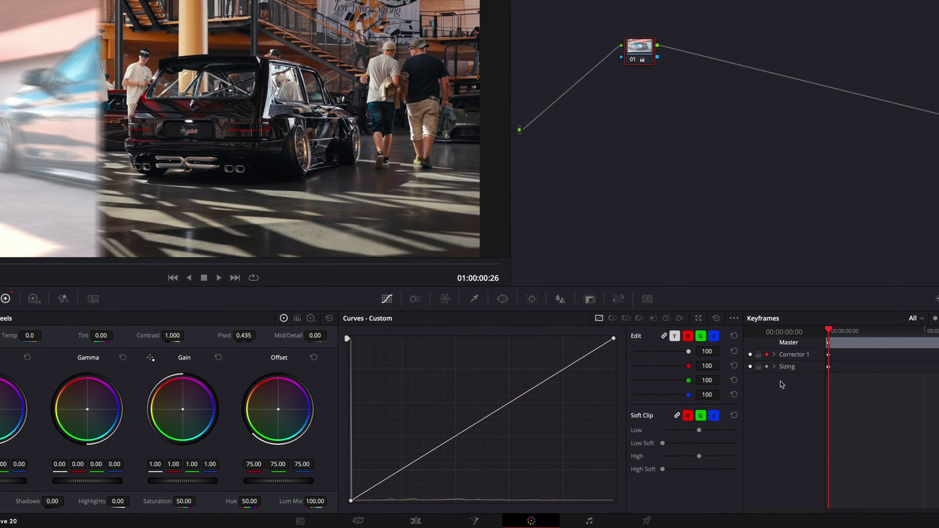
key(Right)
key(Right)
key(Right)
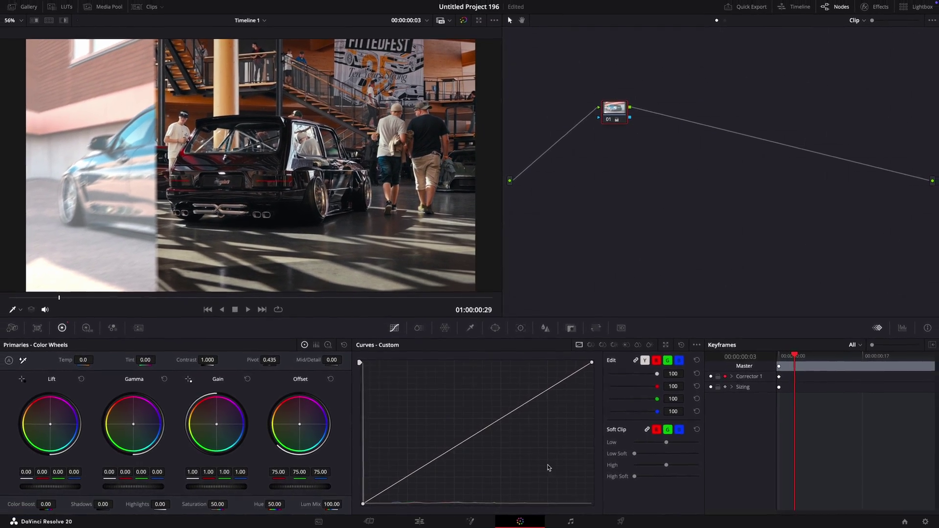
key(Right)
drag(296, 485, 304, 485)
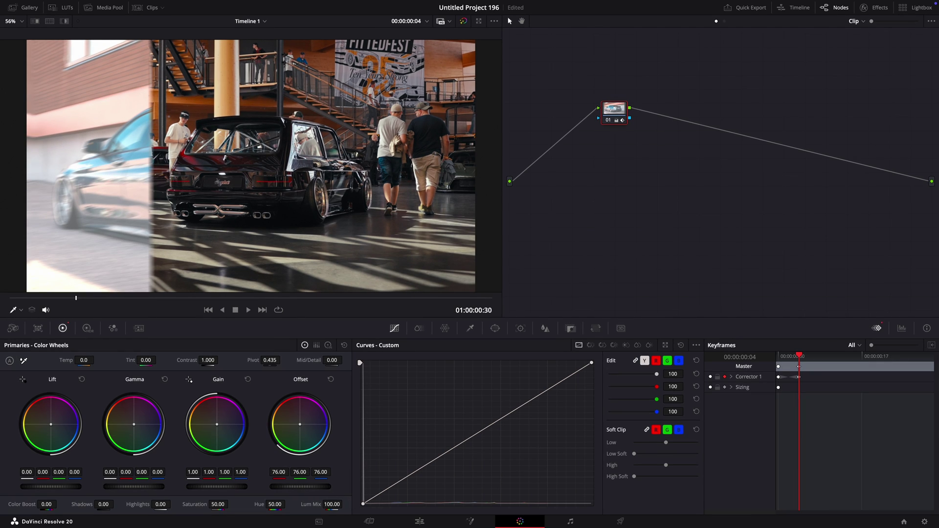
click(331, 379)
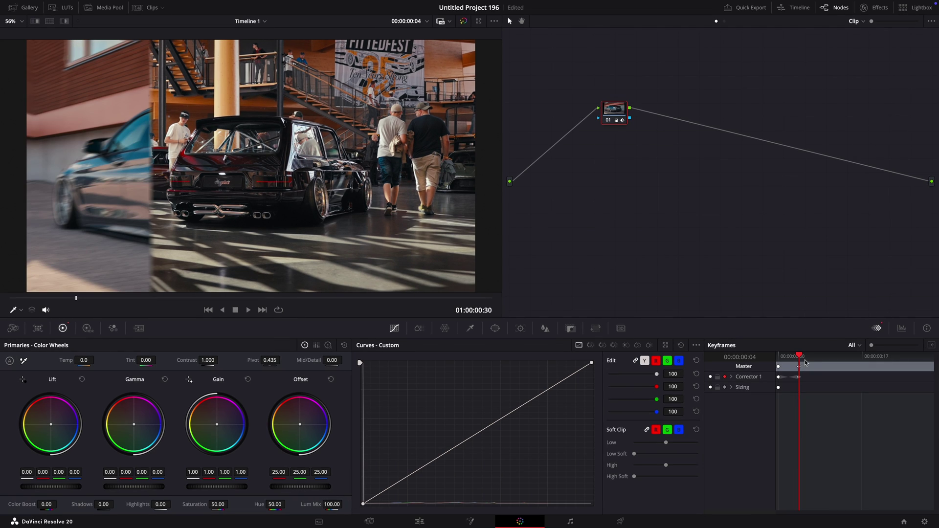
drag(798, 355, 778, 356)
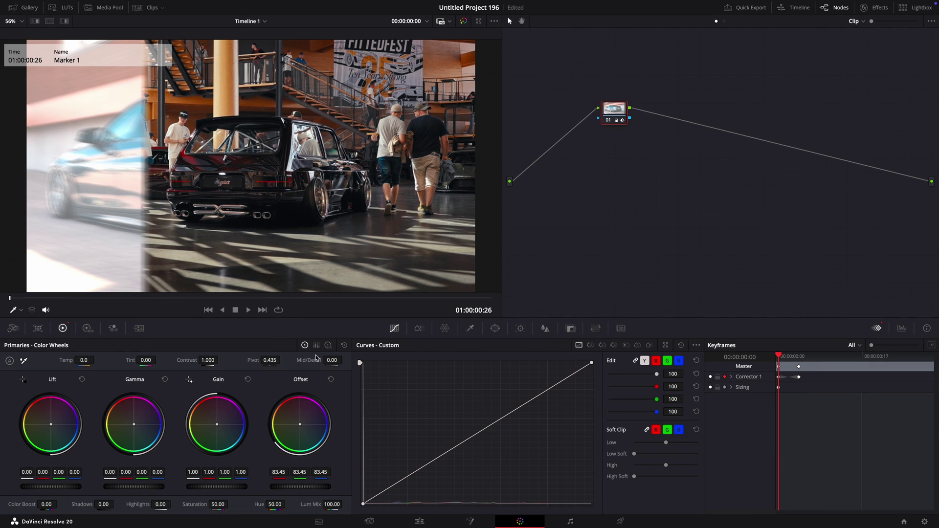
Step: Keyframe the same Offset flash on the remaining strips, using 74.90 on the last strip and resetting it at frame 4
click(141, 7)
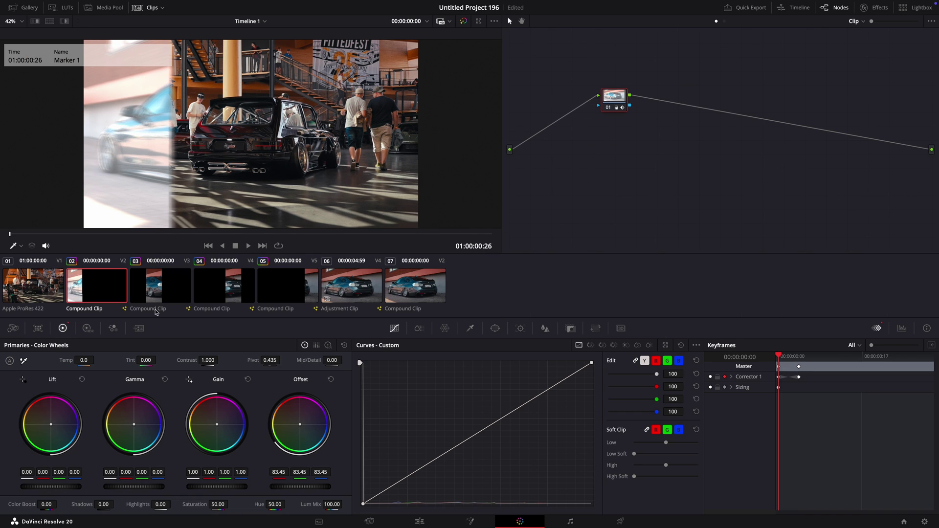
click(160, 293)
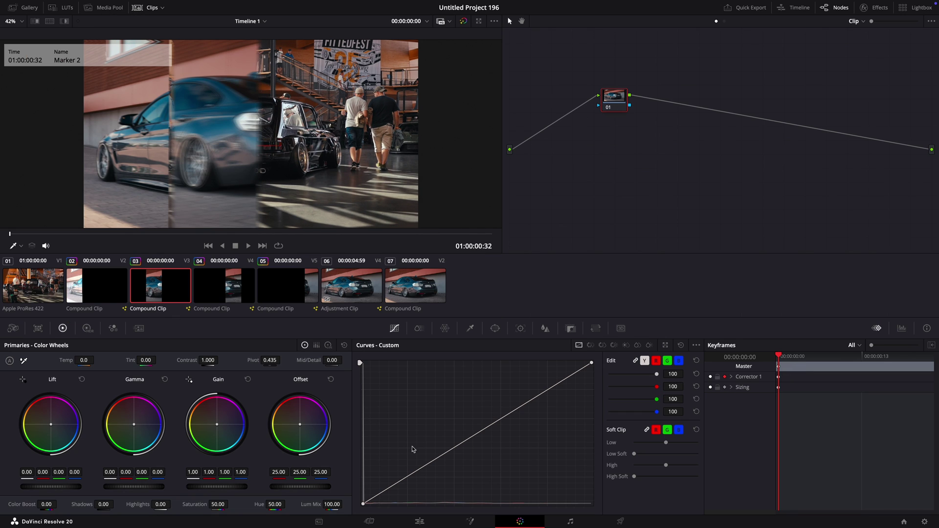
drag(294, 485, 346, 485)
key(space)
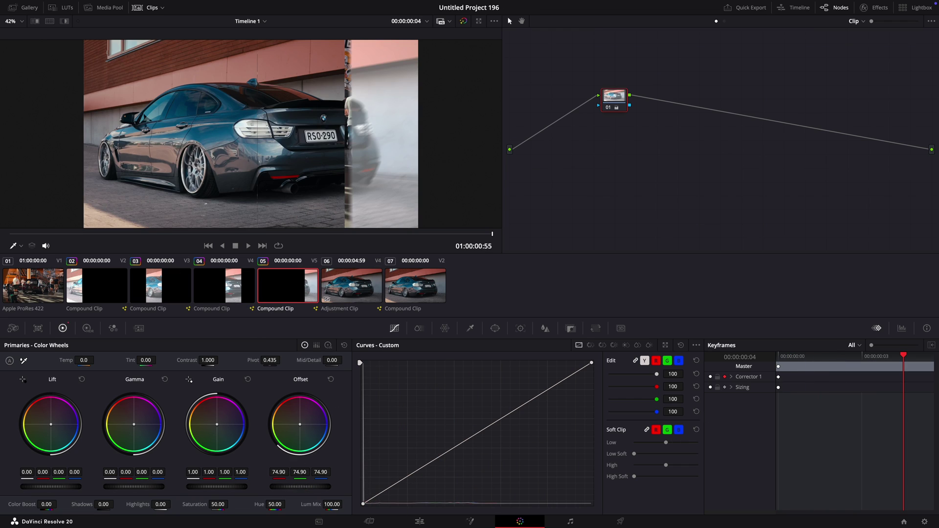
click(330, 379)
Step: Play the flashing strips on the edit timeline from Marker 1
click(416, 521)
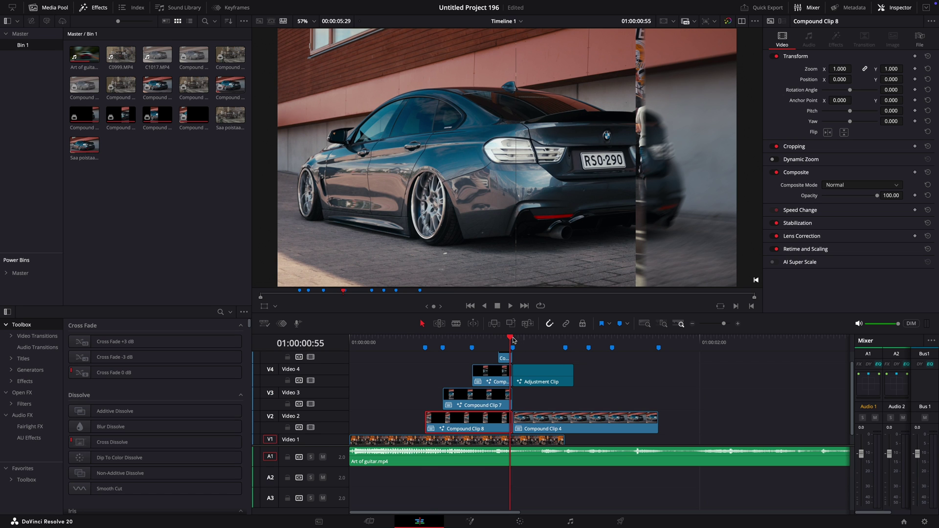
drag(512, 340, 425, 344)
key(space)
click(428, 346)
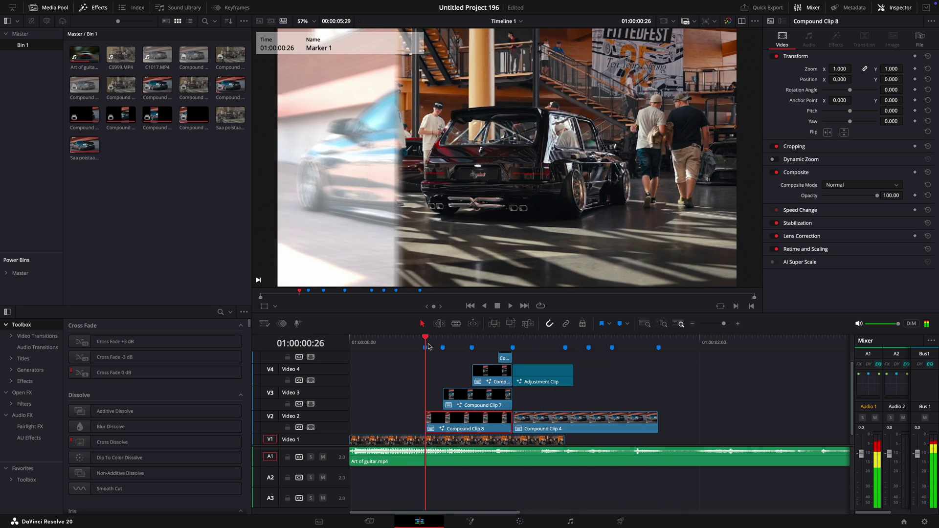
Step: Copy the Adjustment Clip to the start of Video 2 and preview its effect on the opening shot
drag(545, 378, 382, 422)
click(355, 337)
key(space)
key(space)
click(512, 342)
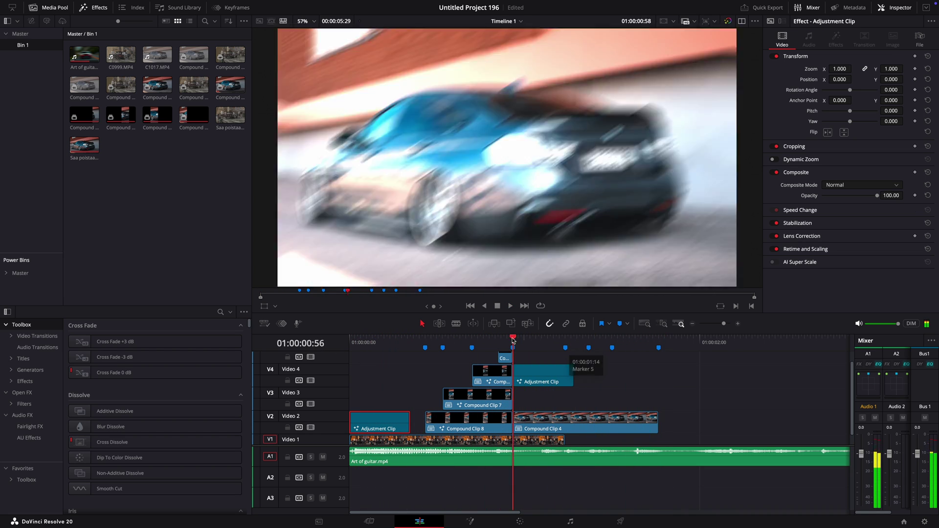
key(space)
key(space)
Step: Duplicate the Video 1 clip and place the copy on Video 3 starting at Marker 5
click(565, 343)
click(436, 428)
scroll(426, 442, down, 1)
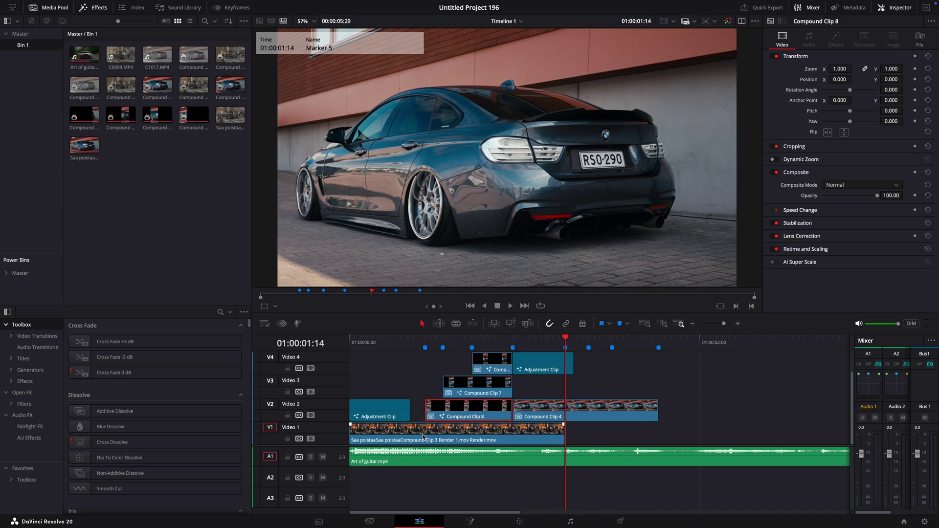
drag(423, 437, 637, 365)
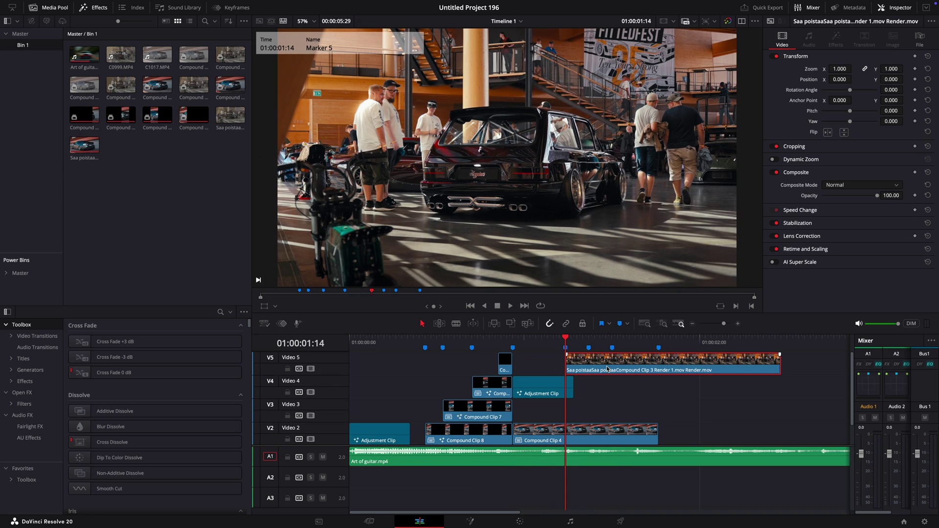
drag(607, 369, 606, 411)
Step: Disable the Video 4 Adjustment Clip and park a disabled backup of the Marker 5 clip further along on Video 4
click(564, 384)
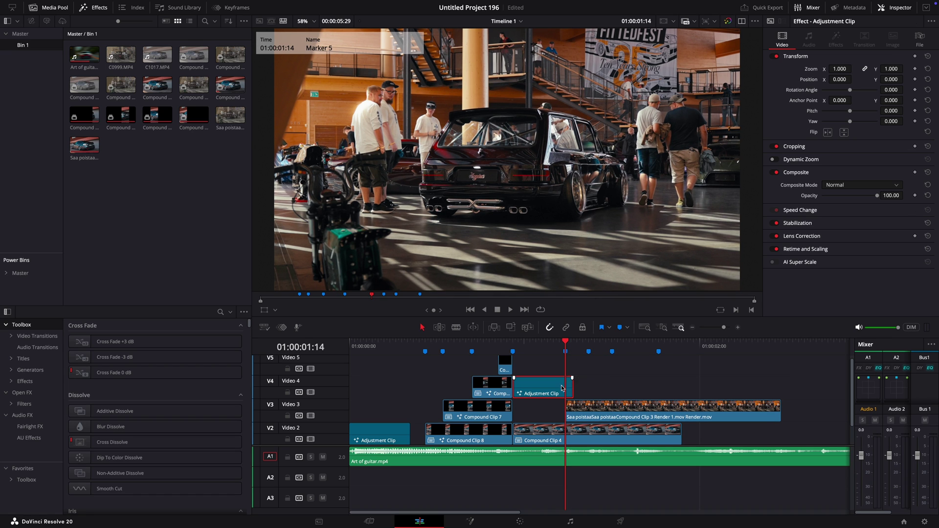
key(d)
right_click(593, 410)
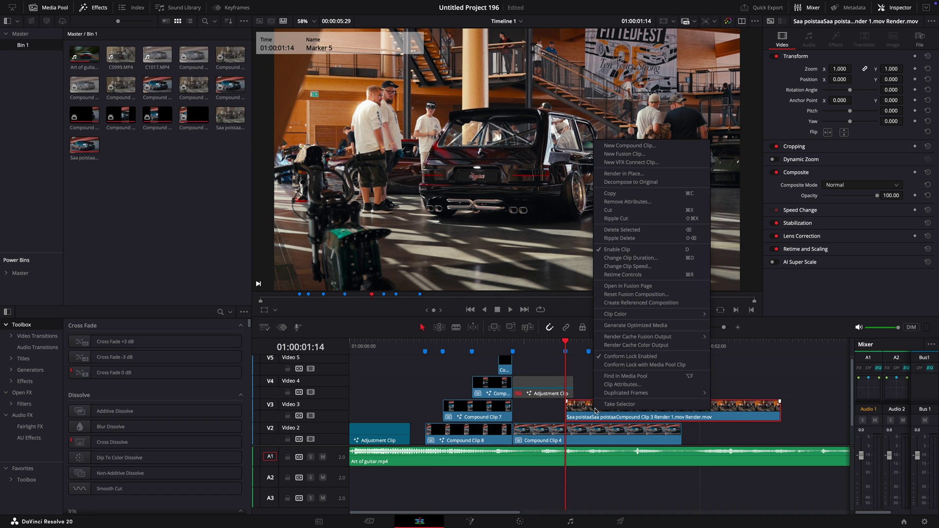
click(575, 377)
drag(599, 411, 698, 386)
key(d)
Step: Freeze the Video 3 clip at Marker 5 through its clip speed settings and turn it into a compound clip
right_click(627, 410)
click(650, 266)
click(738, 372)
key(space)
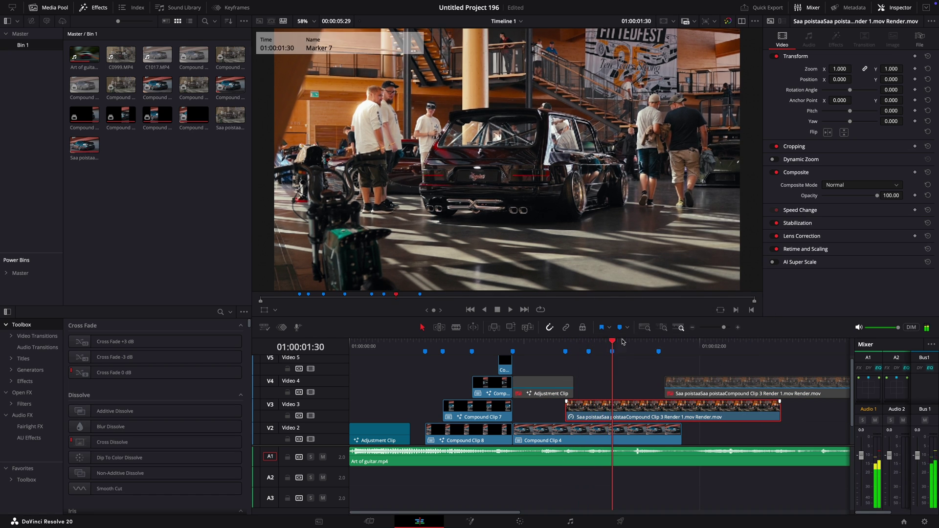
click(565, 347)
right_click(589, 417)
click(617, 158)
click(527, 288)
Step: Mask the black car with a curve window feeding an alpha output, and set the window's inside softness to 1.32
click(520, 521)
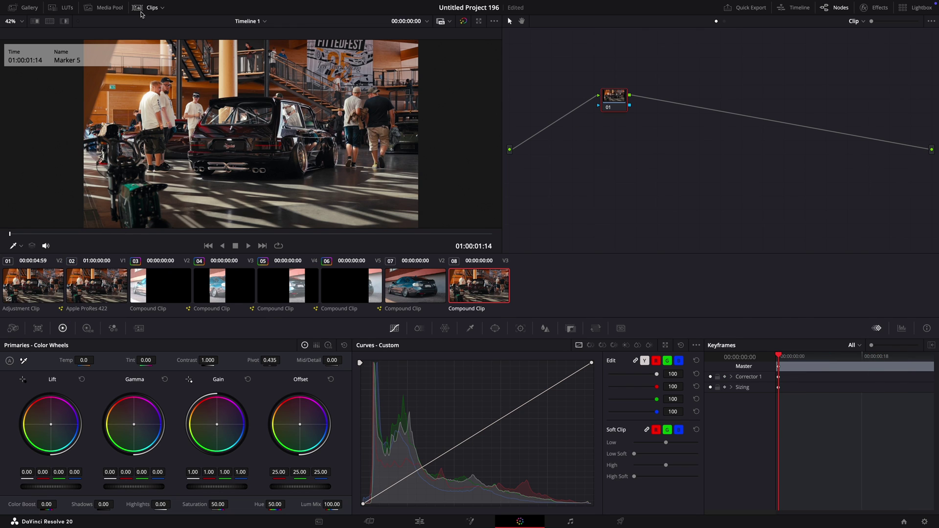
click(141, 10)
click(470, 328)
click(495, 329)
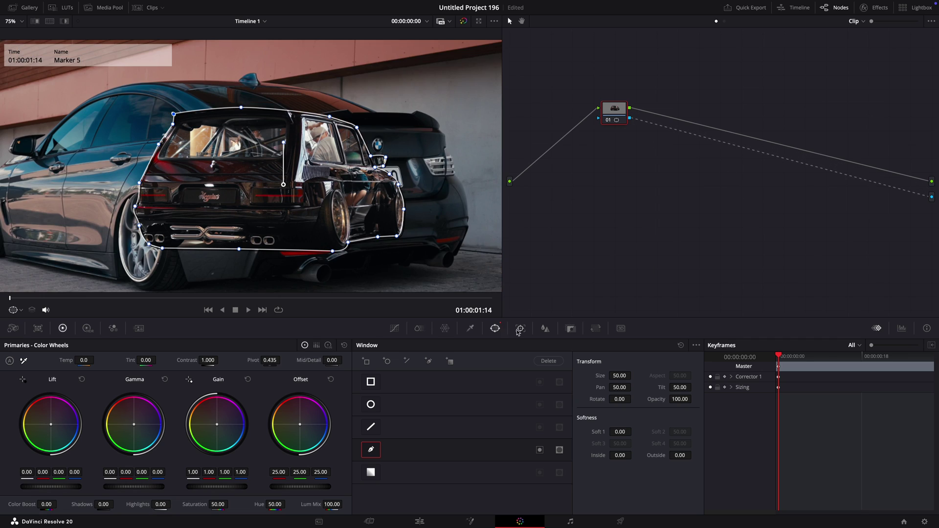
drag(618, 454, 634, 456)
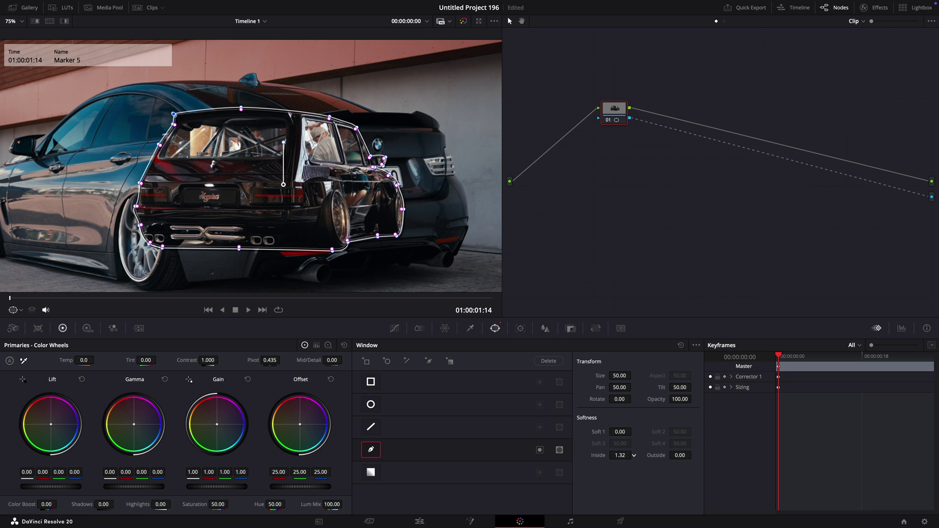
Step: Duplicate the masked car clip onto Video 4 and invert the window on the Video 3 copy
click(420, 522)
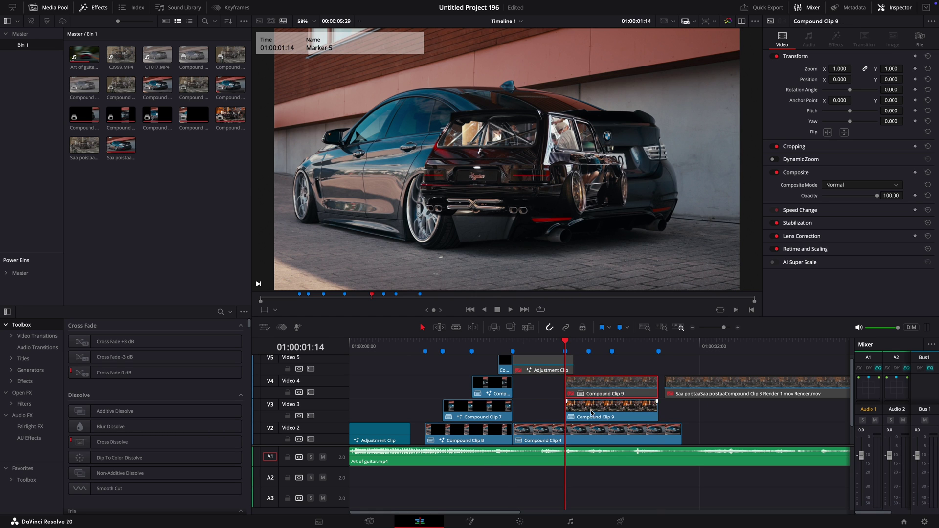
click(520, 522)
click(419, 521)
Step: Enable only the Video 4 car cutout and convert it into its own compound clip
click(611, 387)
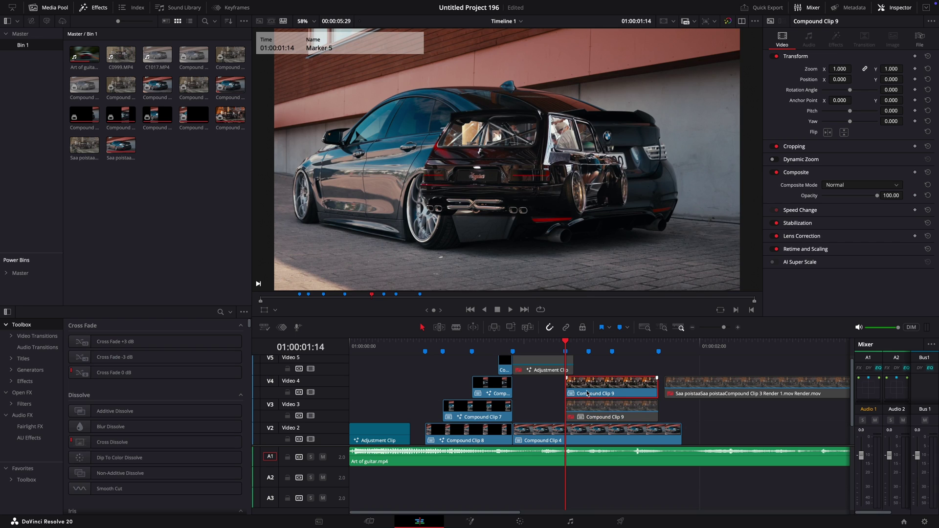
right_click(586, 389)
click(618, 127)
scroll(561, 418, right, 2)
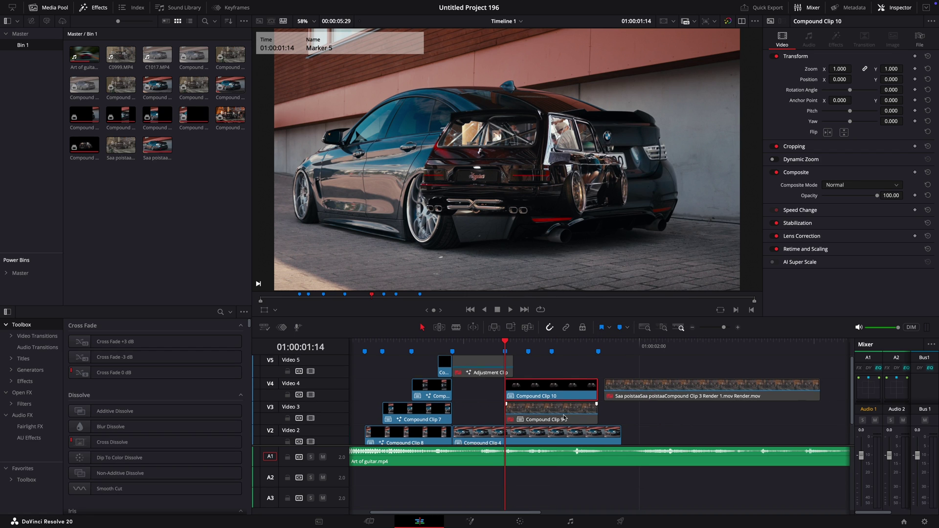
Step: Apply Camera Shake to the car cutout in Fusion and keyframe a color Offset flash over its opening frames
click(470, 522)
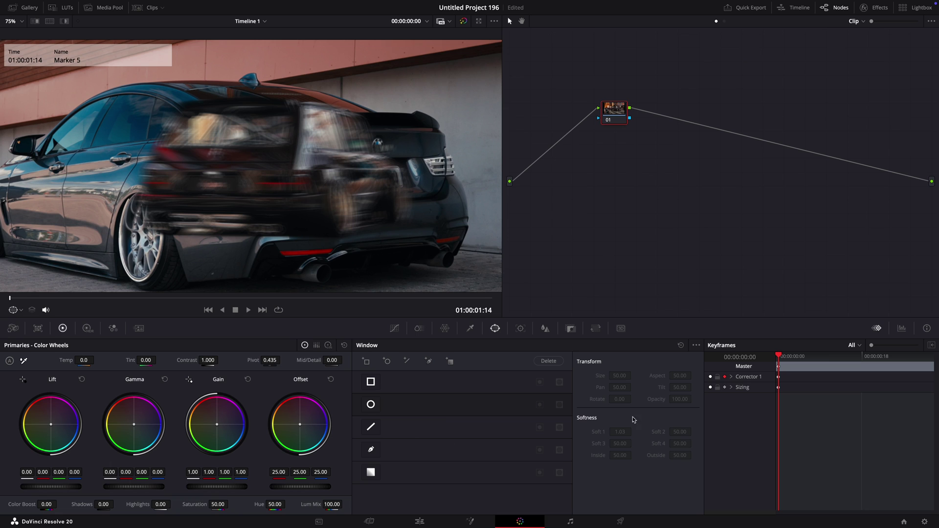
drag(281, 487, 297, 488)
key(Right)
key(Right)
key(Right)
key(Right)
key(Right)
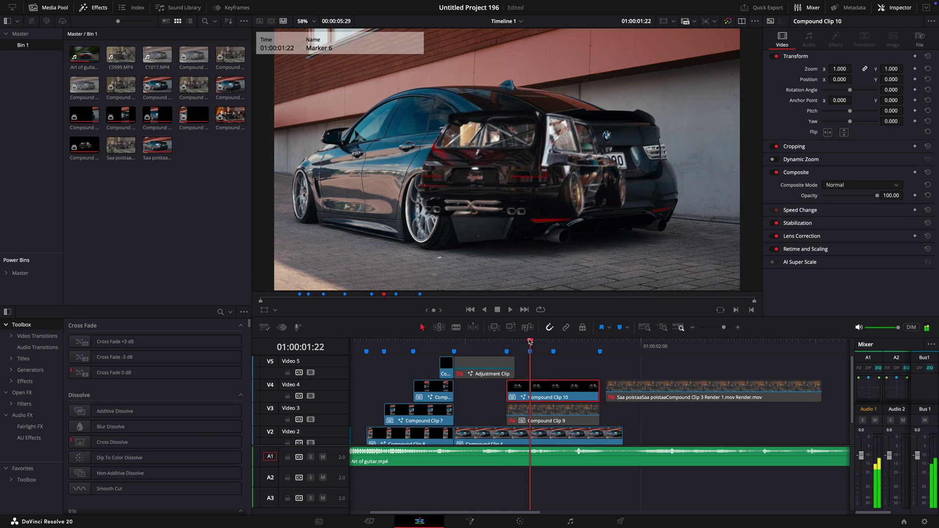
Step: Move the background Compound Clip 9 on Video 3 to Marker 6 and apply Camera Shake to it in Fusion
click(530, 350)
drag(541, 421, 566, 421)
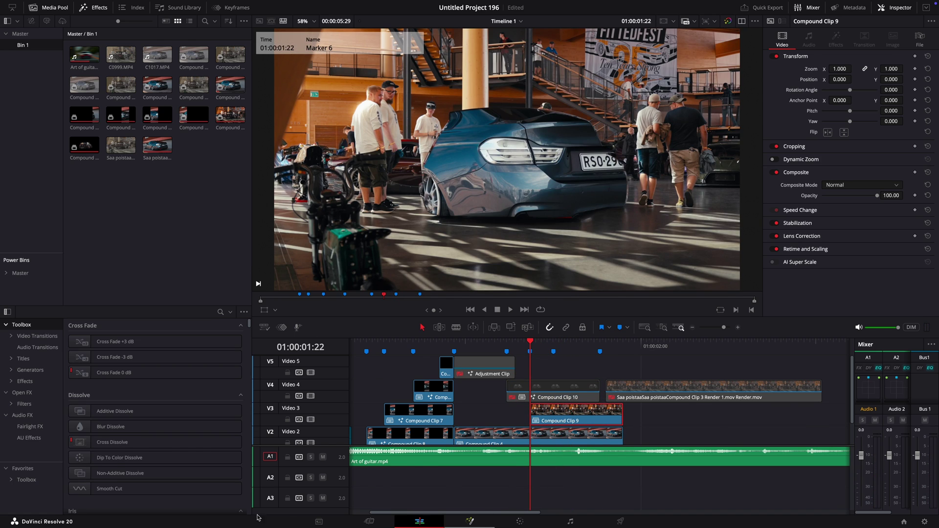
click(470, 521)
Step: Keyframe a color Offset flash over the opening frames of the background clip at Marker 6
click(516, 522)
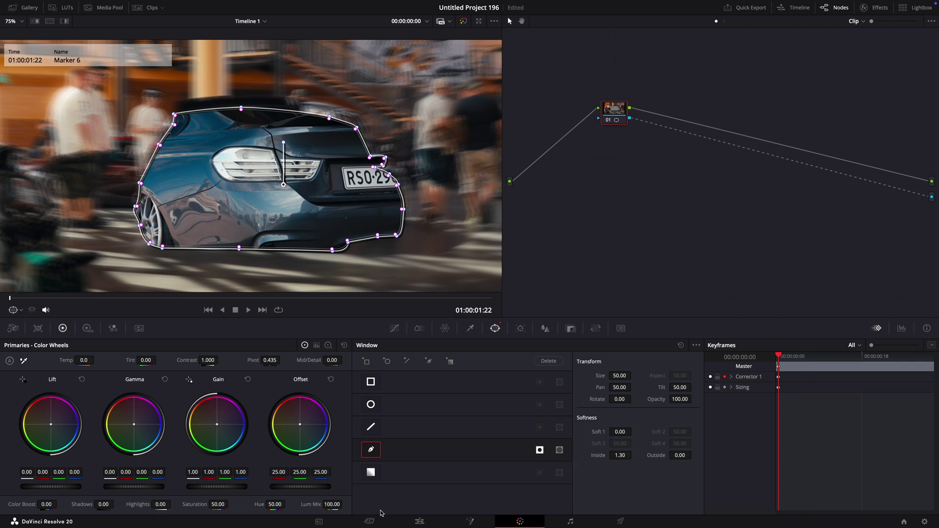
drag(286, 487, 308, 488)
key(Right)
key(Right)
key(Right)
key(Right)
key(Right)
key(Right)
key(Left)
key(Left)
Step: Cut the car cutout and background clips at Marker 7 and delete the parts after the cut
click(433, 522)
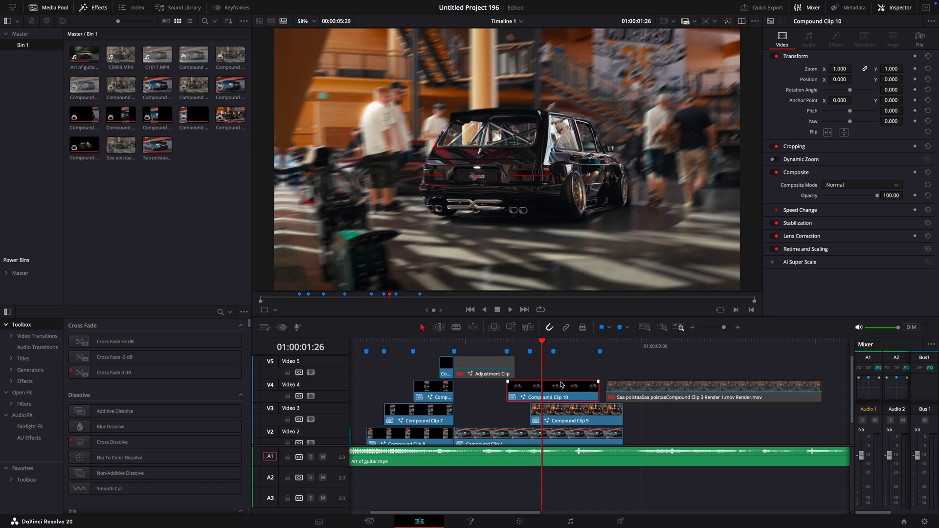
click(552, 346)
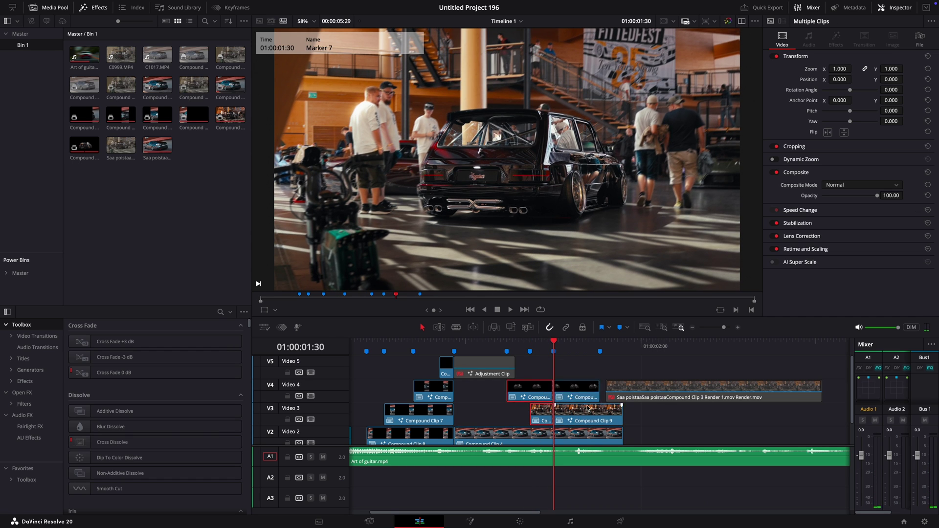
click(588, 410)
key(BackSpace)
click(581, 392)
key(BackSpace)
Step: Move the backup clip to Video 3 at Marker 7 and enable it, then copy the re-enabled Adjustment Clip above it
drag(646, 397, 594, 419)
key(d)
click(493, 373)
key(d)
alt+drag(494, 373, 597, 396)
Step: Preview the end of the transition and select the live clip after Marker 7 on Video 3
key(space)
key(Up)
scroll(639, 380, down, 2)
click(638, 394)
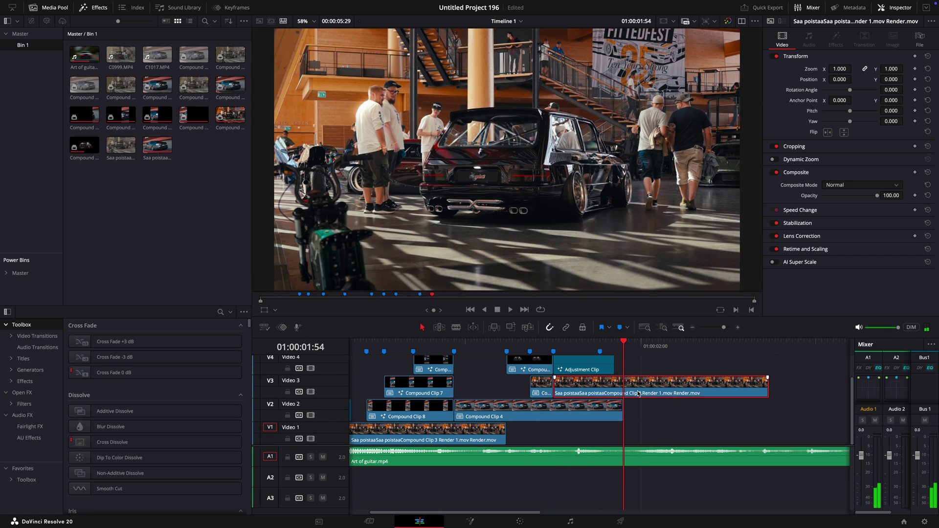